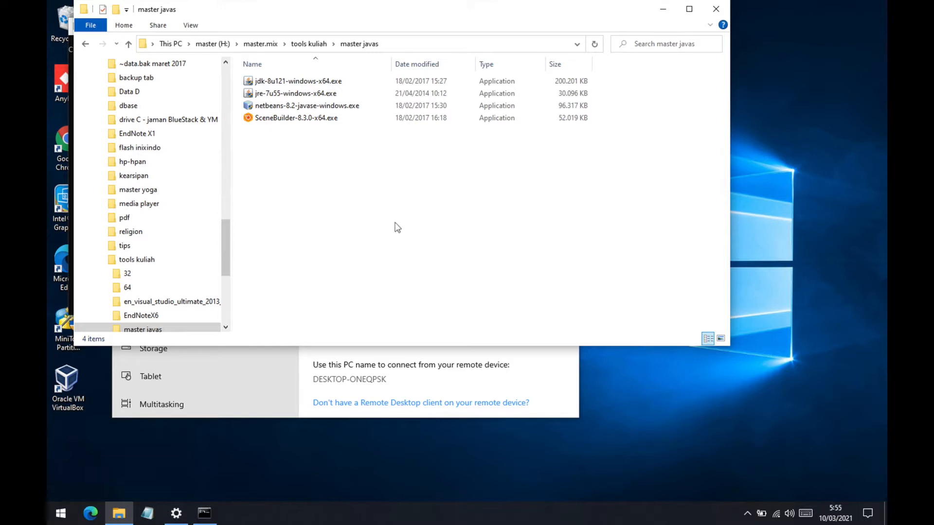
{"action": "left_click", "coordinate": [462, 44]}
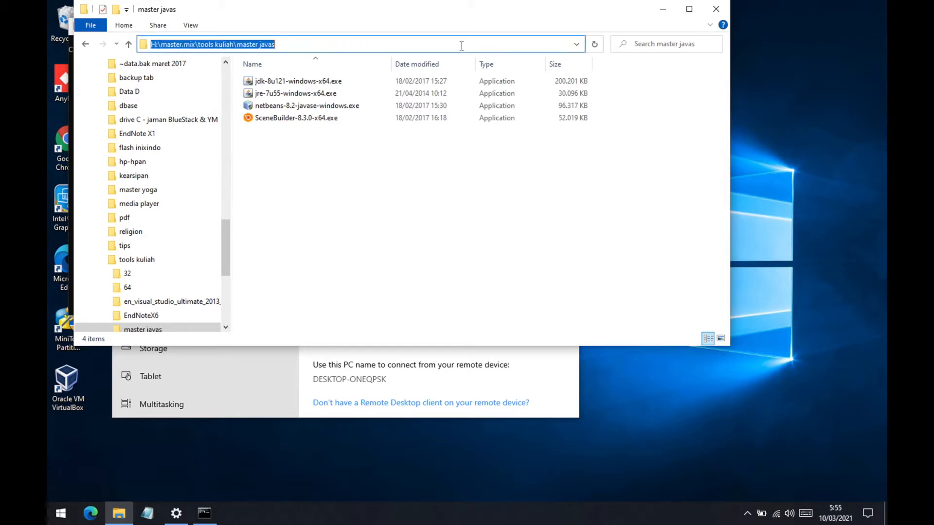
{"action": "left_click", "coordinate": [375, 164]}
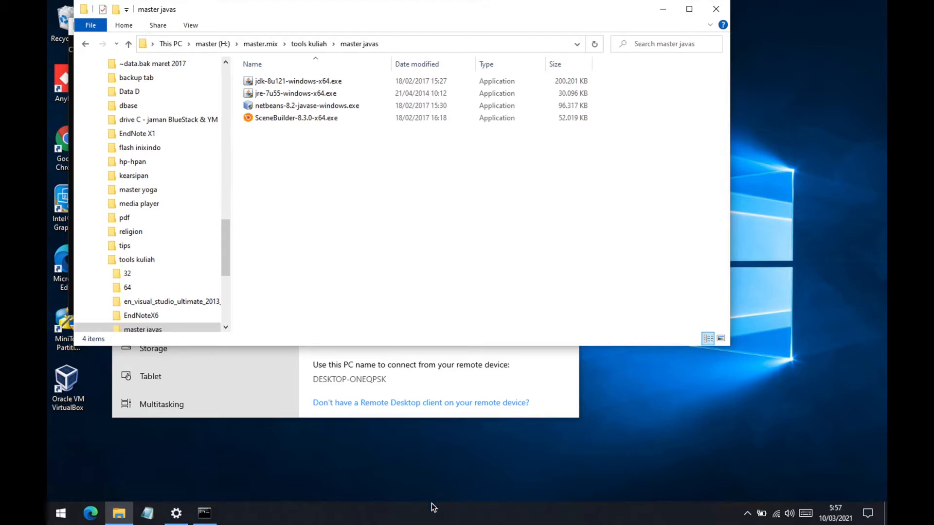
- Switch to Command Prompt and run java -version to check for an existing Java installation
{"action": "left_click", "coordinate": [210, 514]}
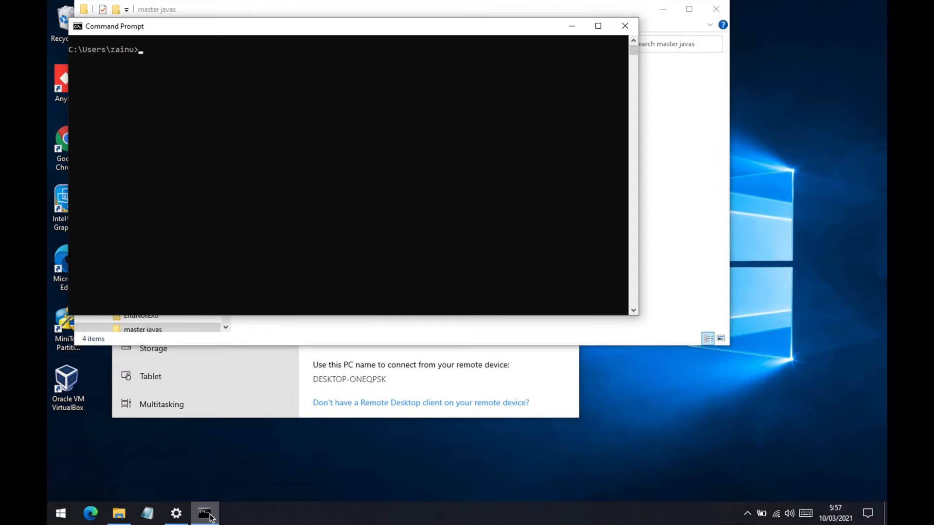
{"action": "type", "text": "java -version"}
{"action": "key", "text": "Return"}
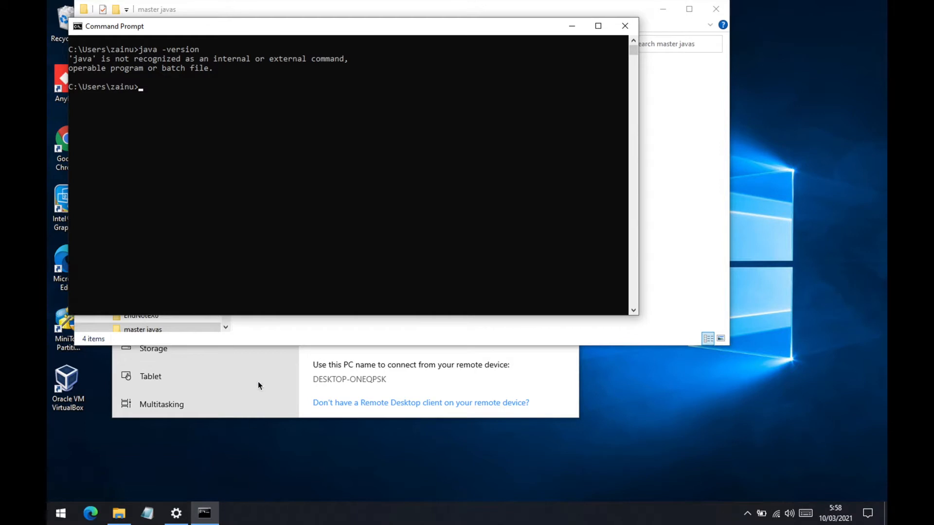
- Switch to File Explorer, run jdk-8u121-windows-x64.exe from the master javas folder and allow it to make changes
{"action": "left_click", "coordinate": [292, 13]}
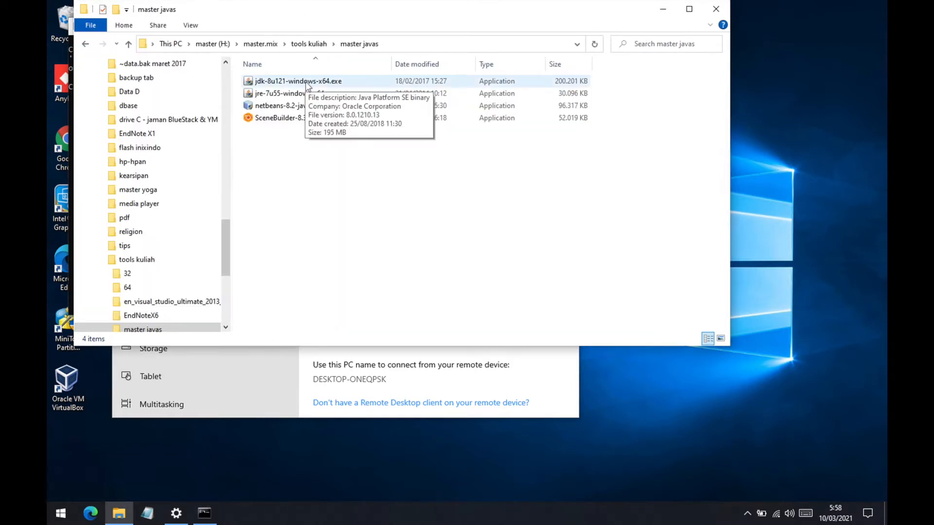
{"action": "left_click", "coordinate": [306, 82]}
{"action": "right_click", "coordinate": [305, 82]}
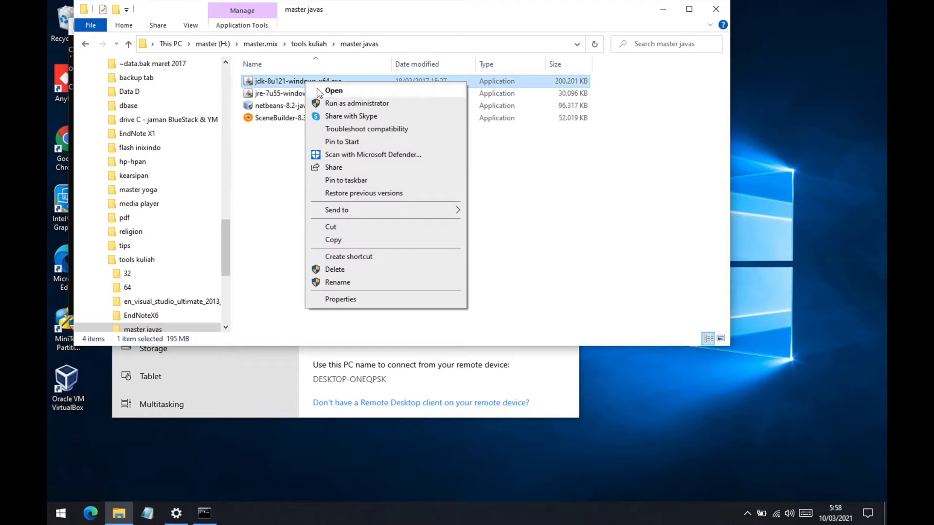
{"action": "left_click", "coordinate": [317, 92]}
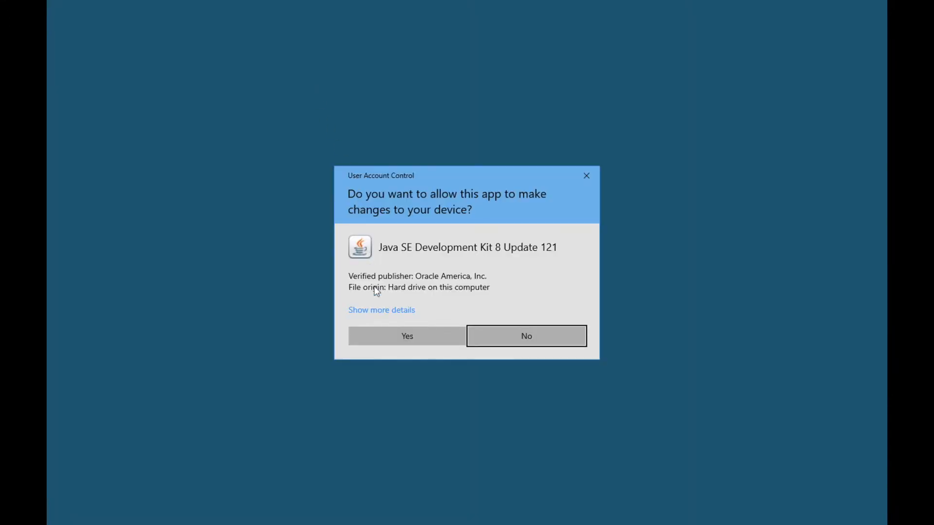
{"action": "left_click", "coordinate": [389, 333]}
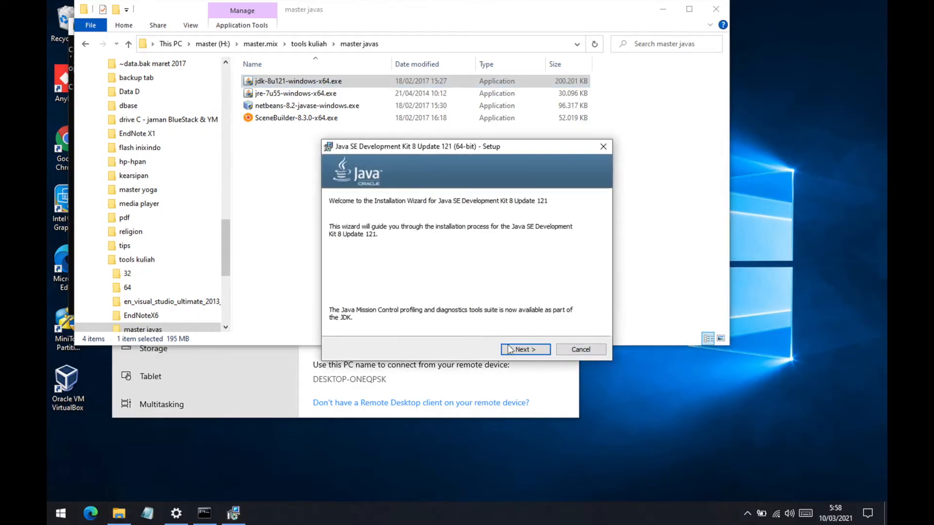
- Install Java SE Development Kit 8 Update 121 with the default features and JDK and JRE folders, and close the completed setup
{"action": "left_click", "coordinate": [510, 350]}
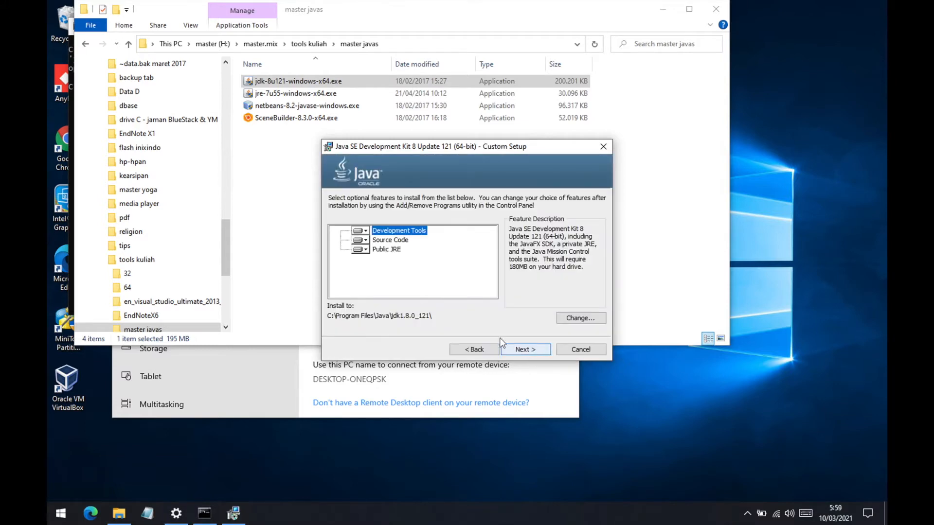
{"action": "left_click", "coordinate": [524, 348]}
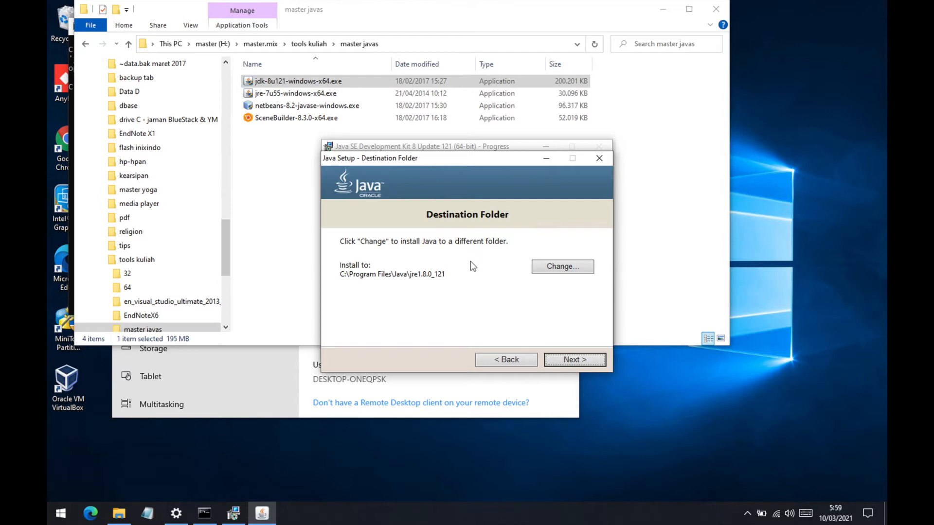
{"action": "left_click", "coordinate": [557, 358]}
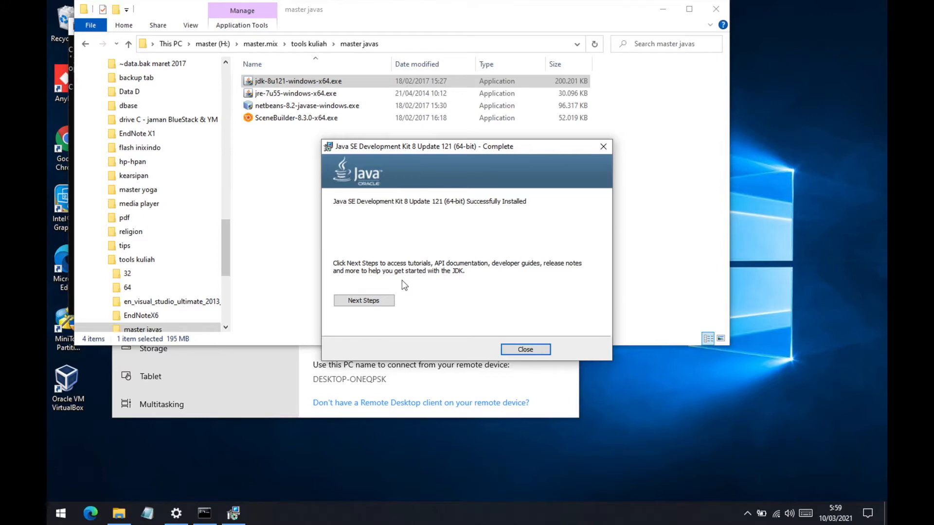
{"action": "left_click", "coordinate": [532, 350]}
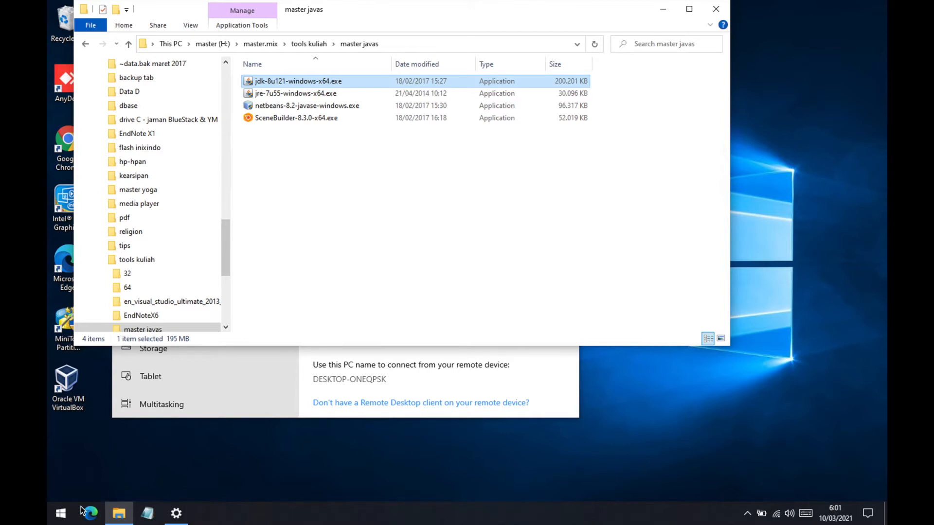
- Open a new Command Prompt and run java -version to verify the Java installation
{"action": "left_click", "coordinate": [63, 517]}
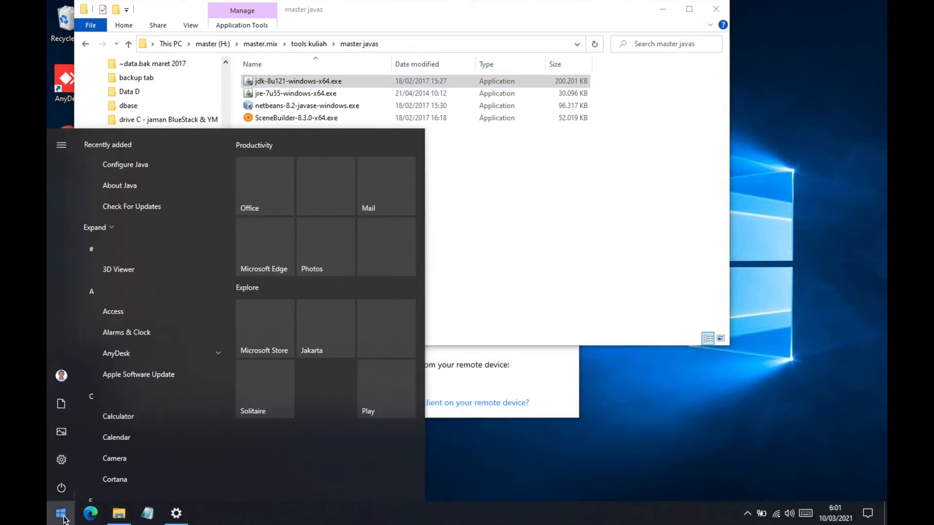
{"action": "type", "text": "cmd"}
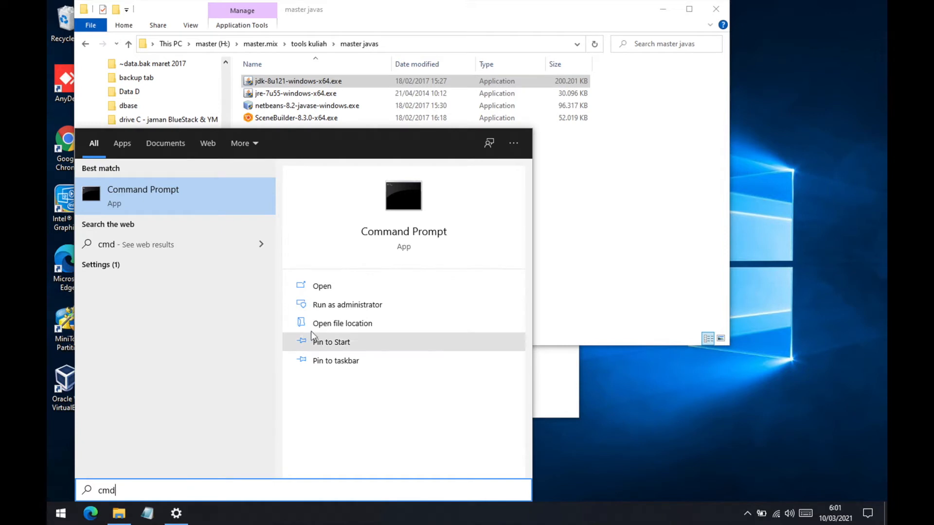
{"action": "left_click", "coordinate": [315, 291]}
{"action": "type", "text": "java -version"}
{"action": "key", "text": "Return"}
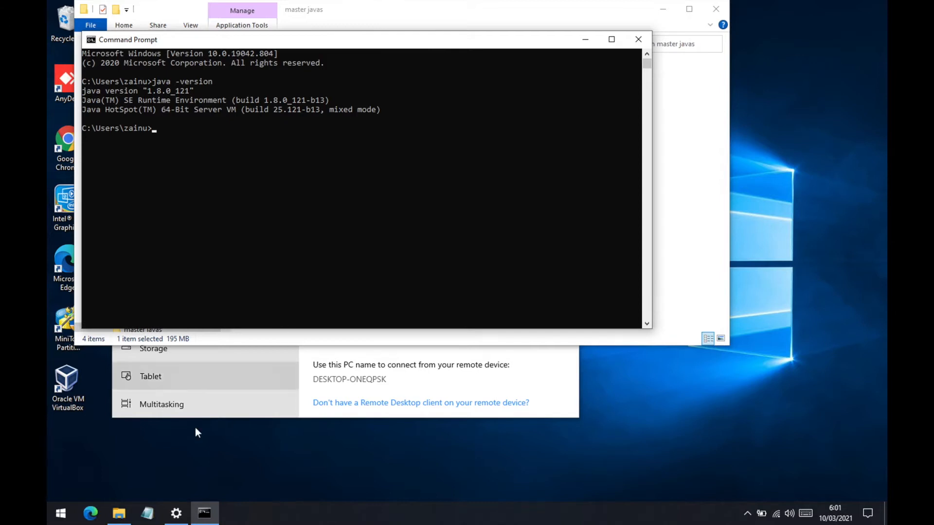
- Return to the master javas folder in File Explorer, run netbeans-8.2-javase-windows.exe and allow it to make changes
{"action": "mouse_move", "coordinate": [120, 516]}
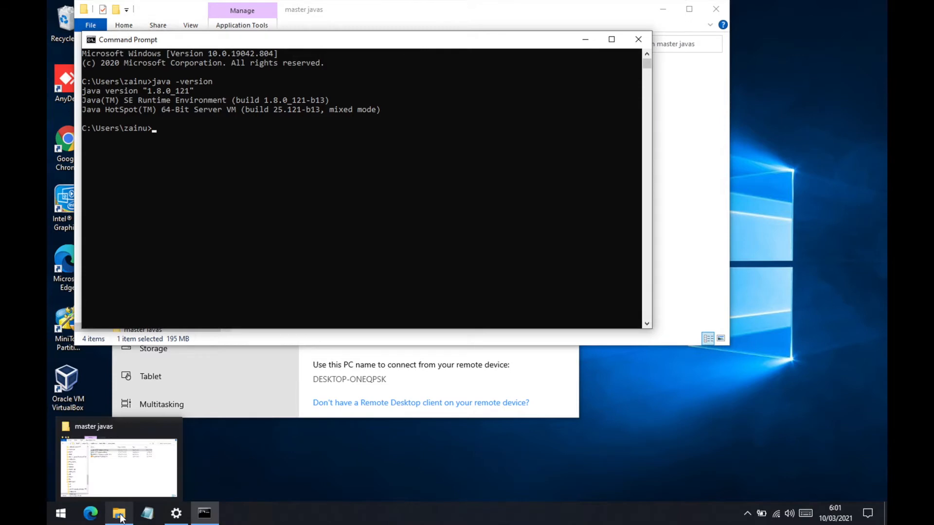
{"action": "left_click", "coordinate": [119, 474]}
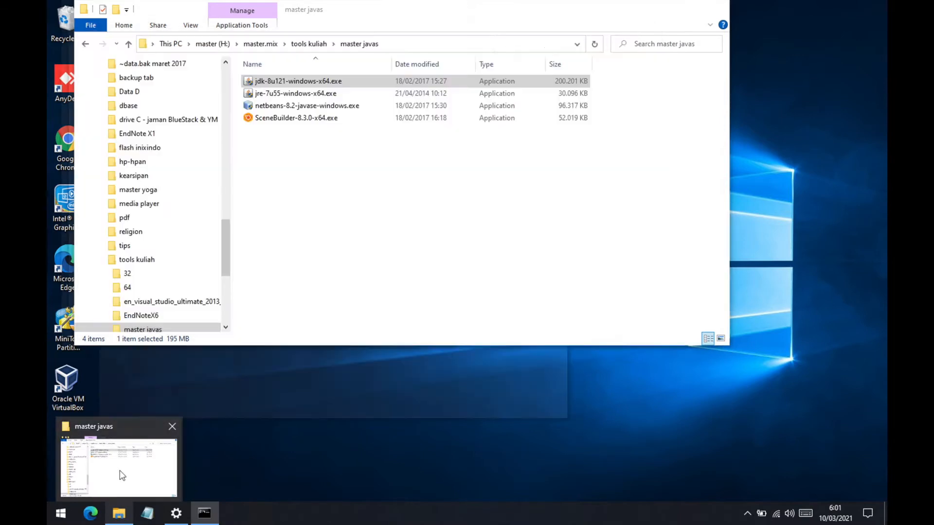
{"action": "left_click", "coordinate": [409, 167]}
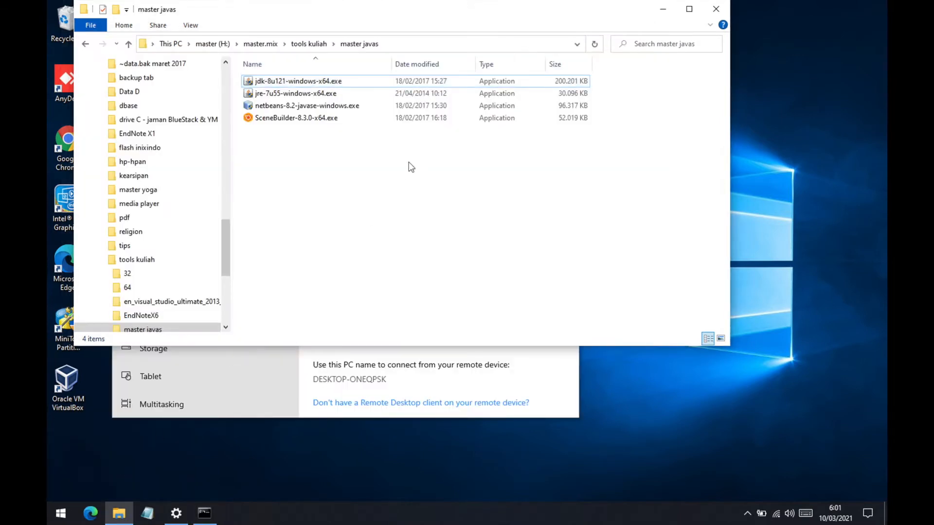
{"action": "right_click", "coordinate": [313, 109]}
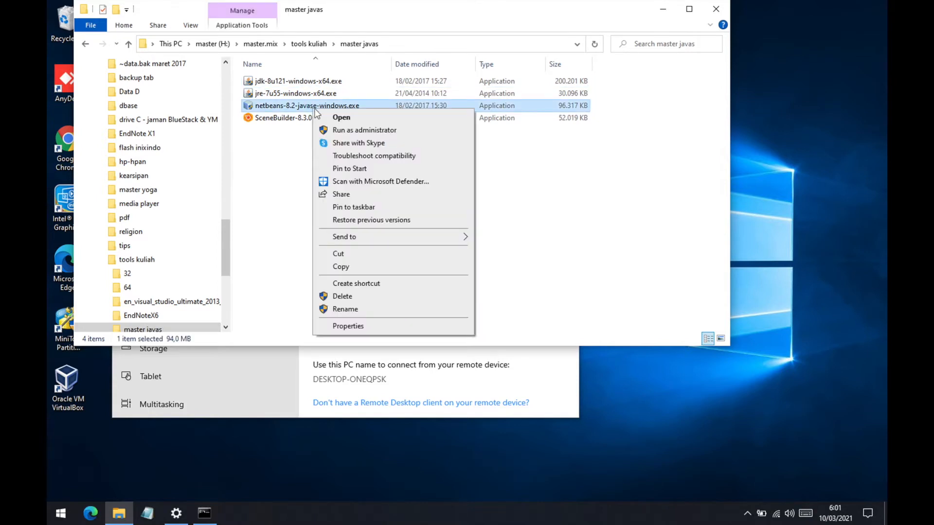
{"action": "left_click", "coordinate": [340, 117]}
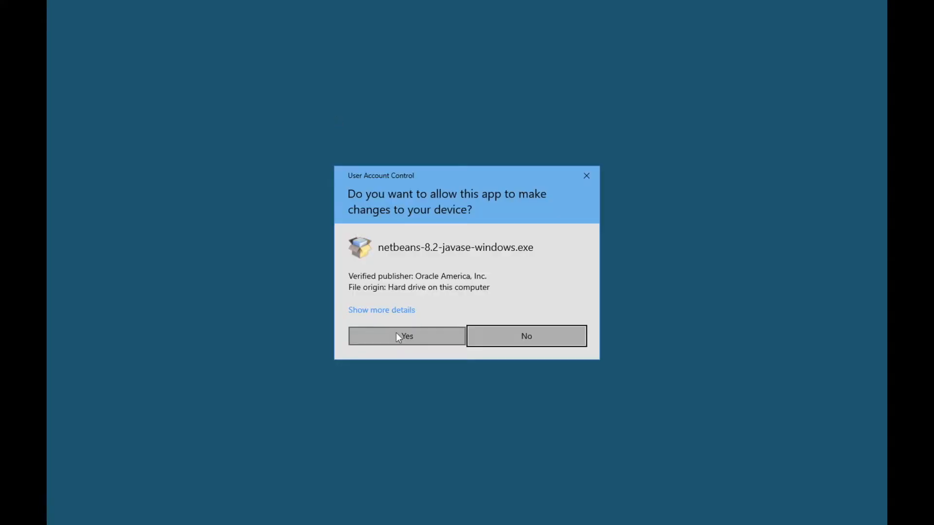
{"action": "left_click", "coordinate": [396, 334]}
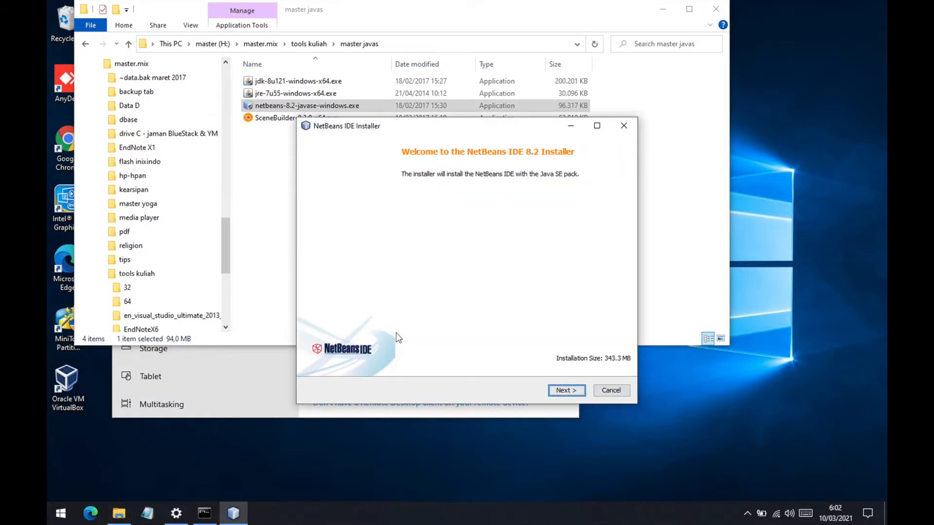
- Install NetBeans IDE 8.2 with the default installation folder and JDK, accepting the license terms and turning off Check for Updates
{"action": "left_click", "coordinate": [562, 392]}
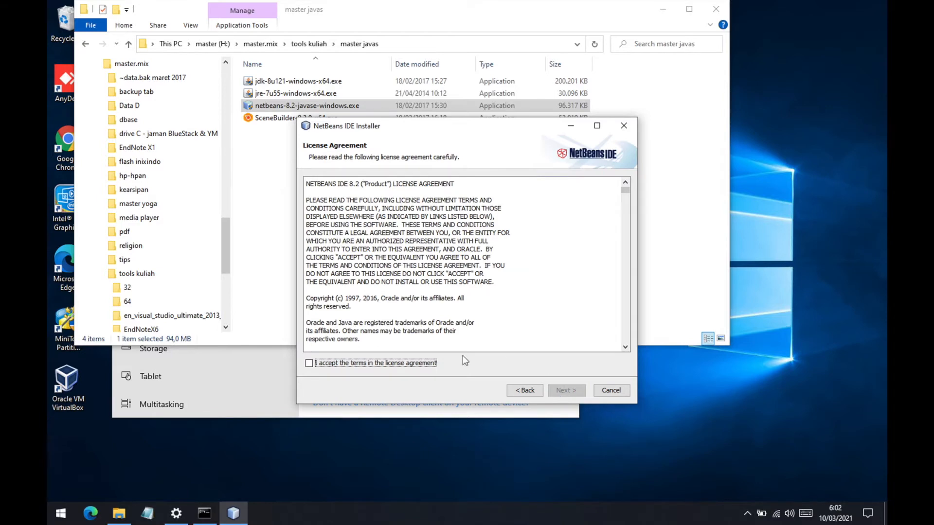
{"action": "left_click", "coordinate": [310, 364]}
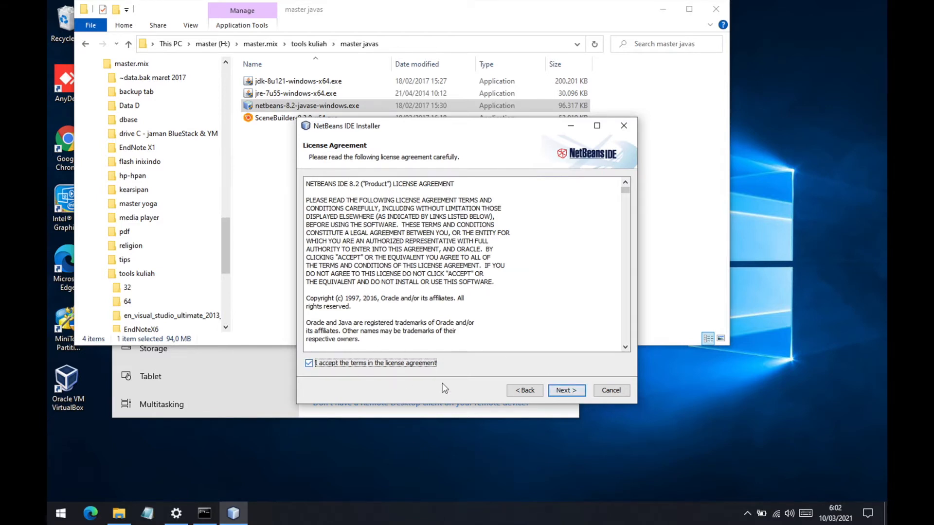
{"action": "left_click", "coordinate": [557, 390]}
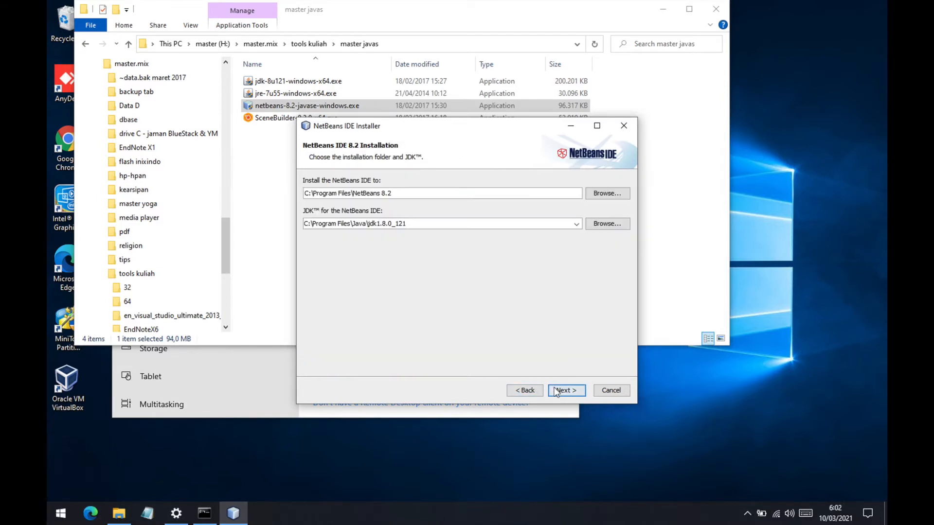
{"action": "left_click", "coordinate": [560, 392]}
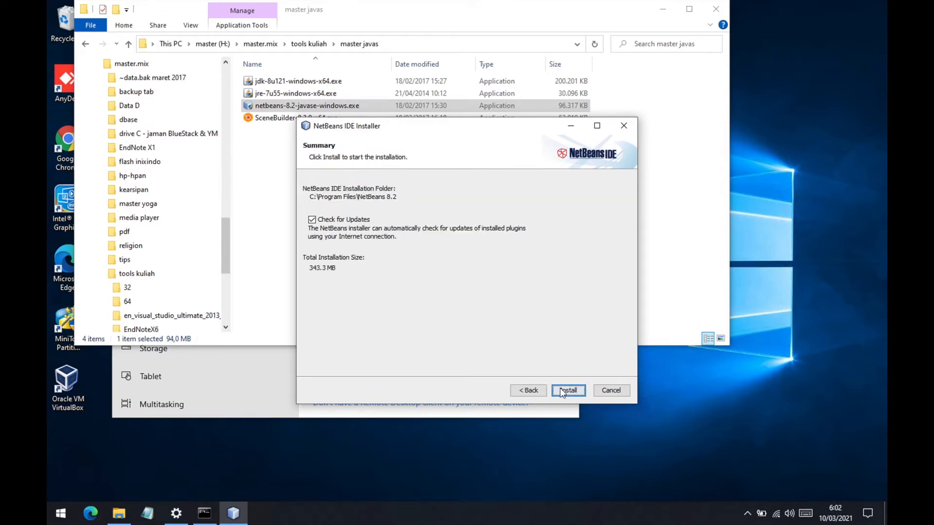
{"action": "left_click", "coordinate": [311, 219]}
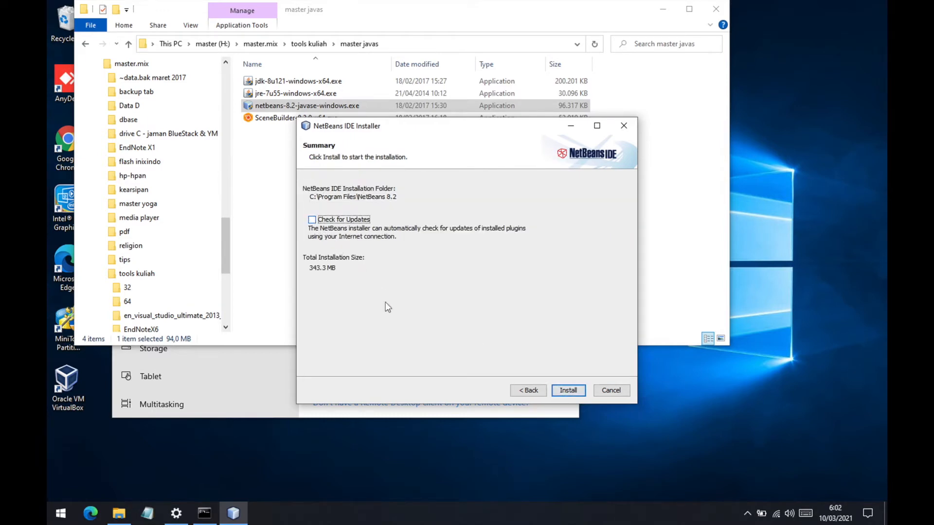
{"action": "left_click", "coordinate": [563, 391]}
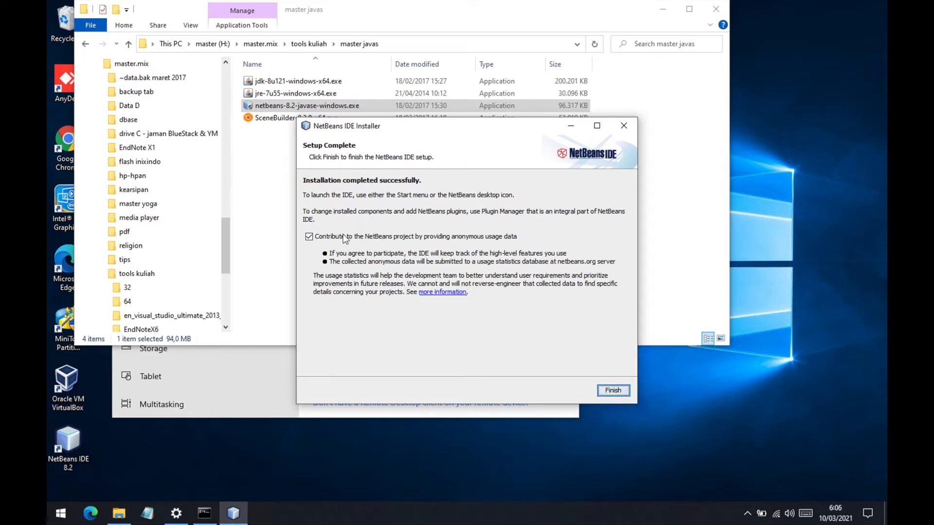
- Opt out of contributing anonymous usage data and finish the NetBeans IDE setup
{"action": "left_click", "coordinate": [309, 237]}
{"action": "left_click", "coordinate": [309, 238]}
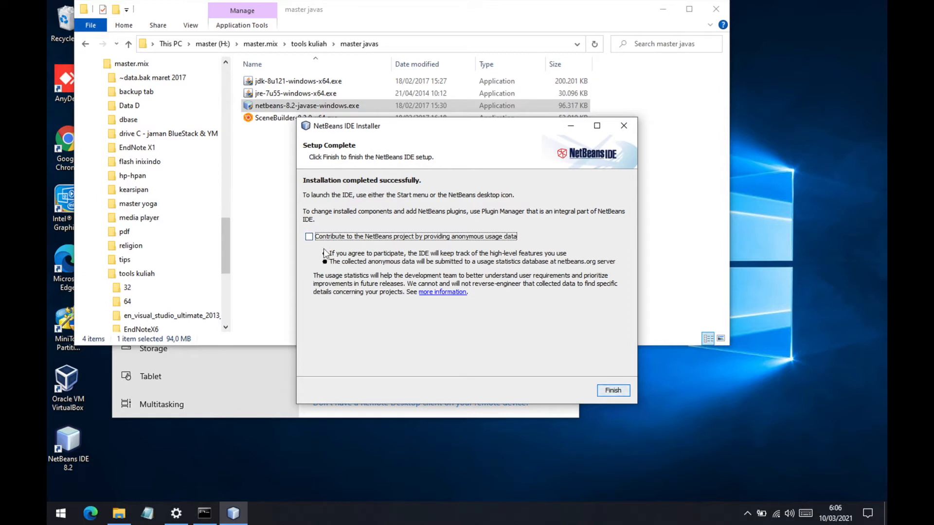
{"action": "left_click", "coordinate": [611, 392]}
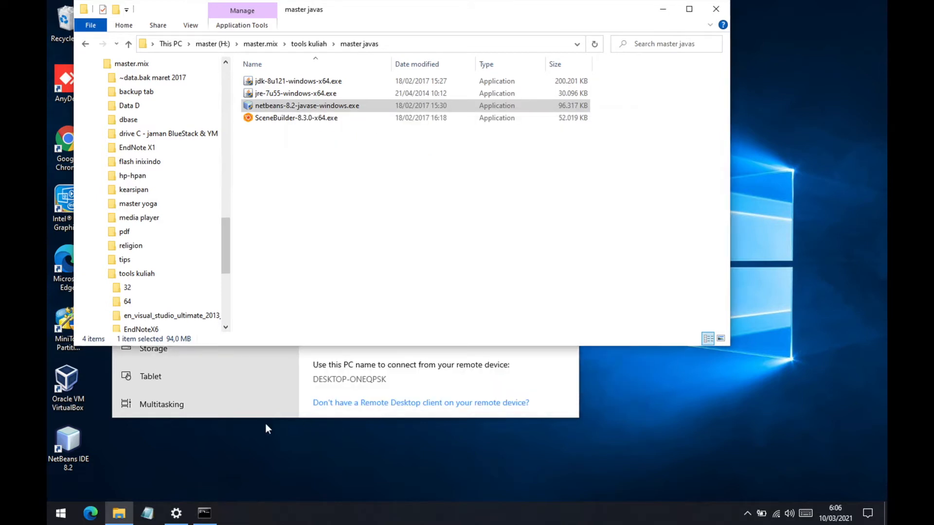
- Launch NetBeans IDE 8.2 and start a new Java Application project from the Java category
{"action": "left_click", "coordinate": [61, 513]}
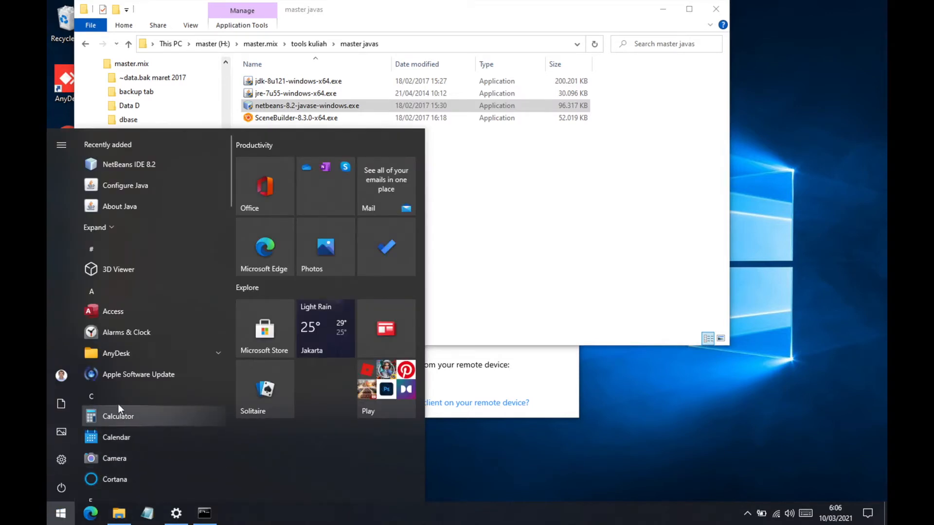
{"action": "left_click", "coordinate": [129, 165]}
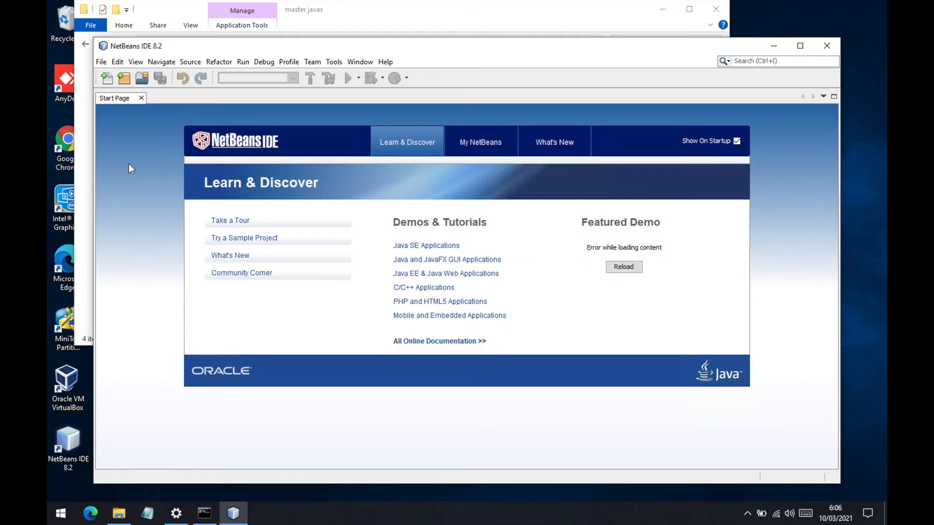
{"action": "left_click", "coordinate": [101, 63]}
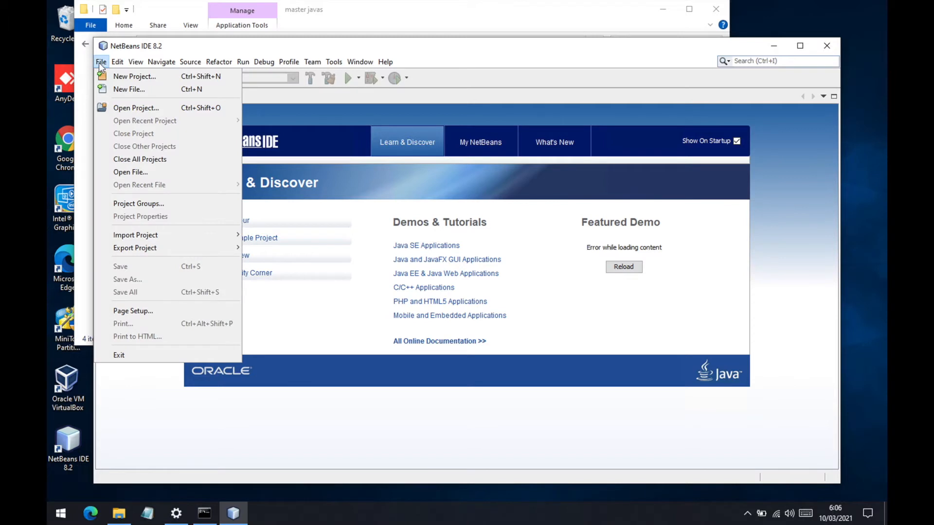
{"action": "left_click", "coordinate": [115, 79]}
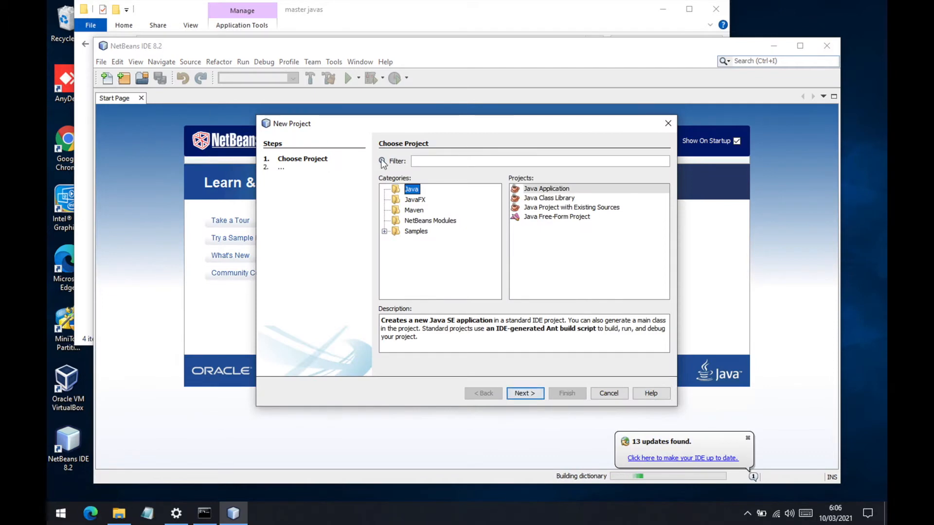
{"action": "left_click", "coordinate": [530, 191]}
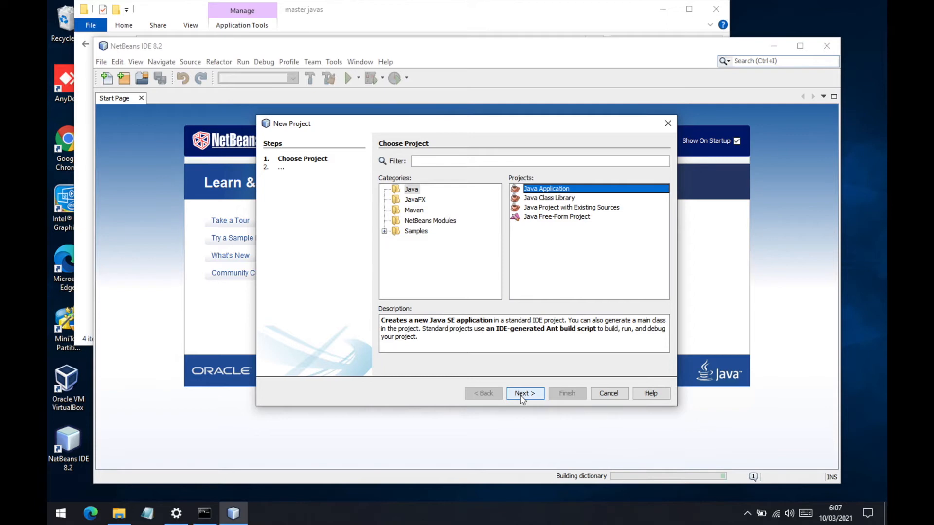
{"action": "left_click", "coordinate": [521, 395]}
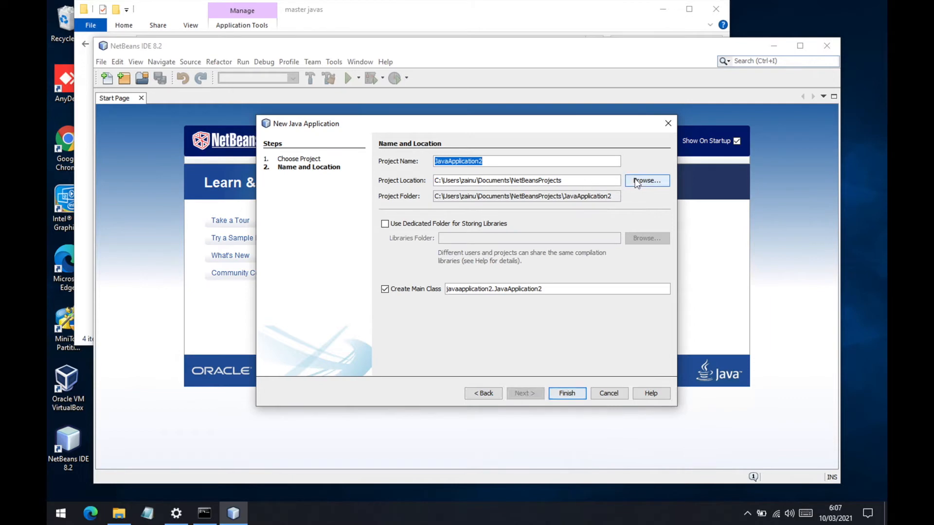
- Create a new folder named percobaan in Documents and set it as the project location
{"action": "left_click", "coordinate": [637, 181]}
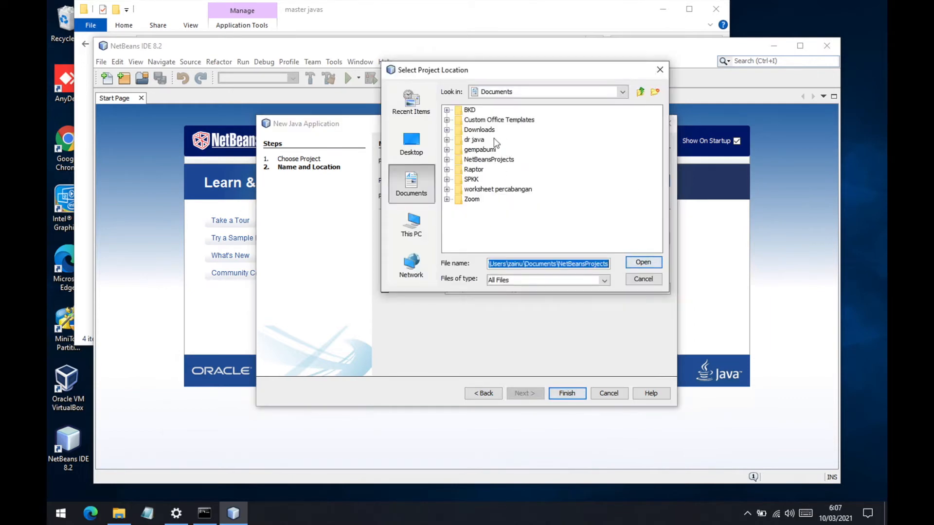
{"action": "left_click", "coordinate": [655, 92]}
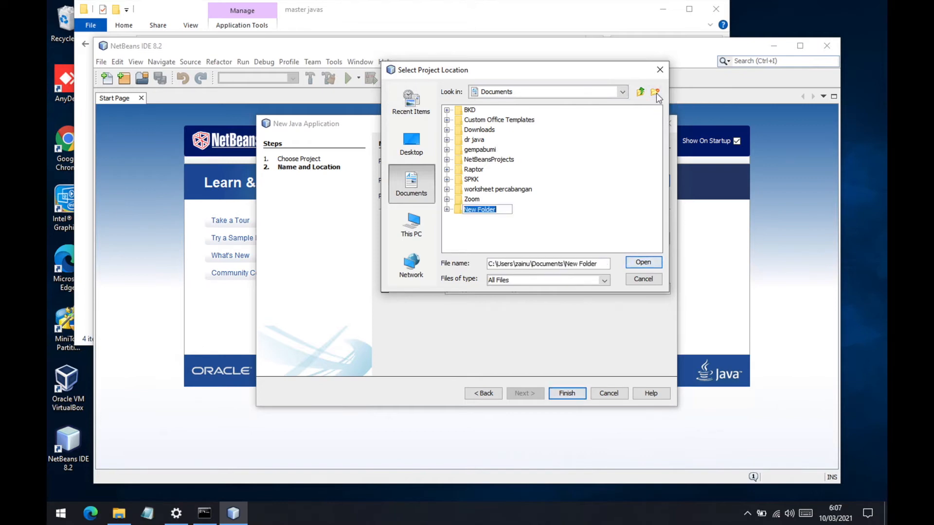
{"action": "type", "text": "percobaan"}
{"action": "key", "text": "Return"}
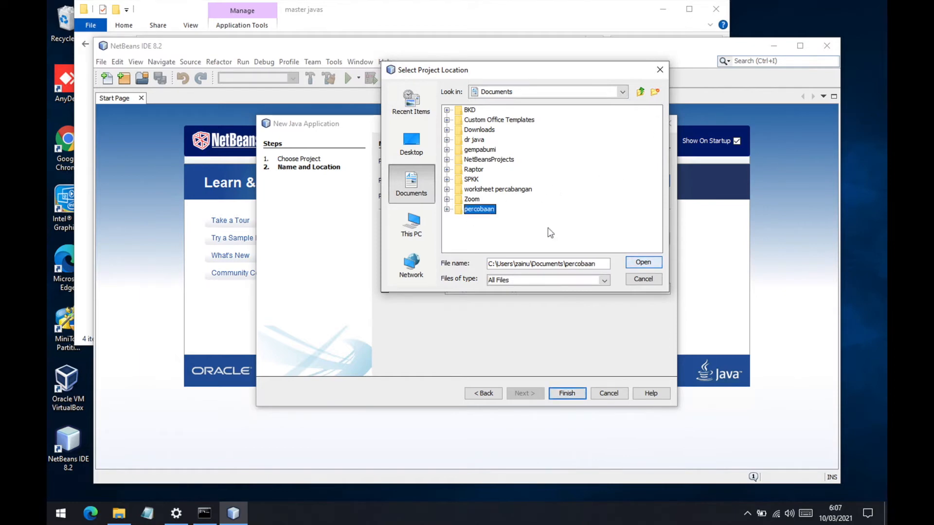
{"action": "left_click", "coordinate": [642, 263]}
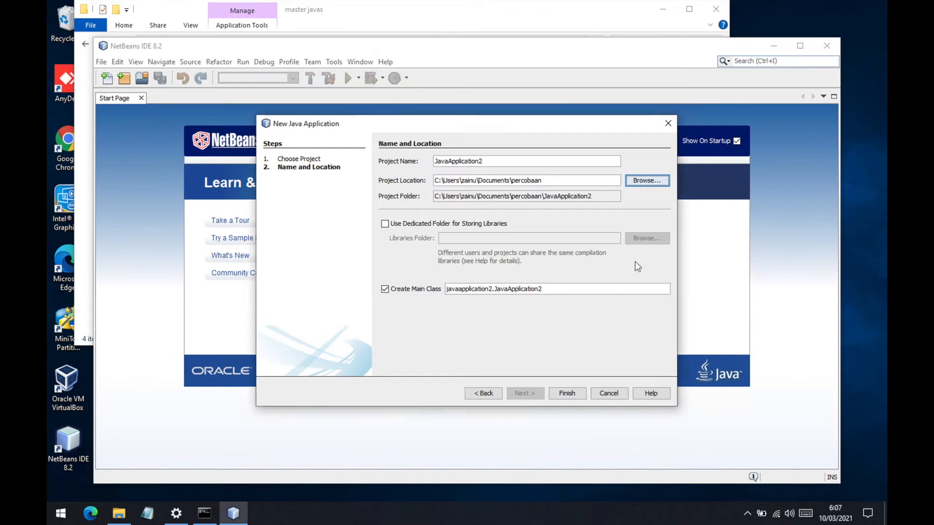
- Name the project HelloWorldKonsol, keep the main class option on, and finish creating the project
{"action": "left_click", "coordinate": [502, 163]}
{"action": "key", "text": "BackSpace"}
{"action": "key", "text": "BackSpace"}
{"action": "key", "text": "BackSpace"}
{"action": "key", "text": "BackSpace"}
{"action": "key", "text": "BackSpace"}
{"action": "key", "text": "BackSpace"}
{"action": "key", "text": "BackSpace"}
{"action": "key", "text": "BackSpace"}
{"action": "key", "text": "BackSpace"}
{"action": "key", "text": "BackSpace"}
{"action": "key", "text": "BackSpace"}
{"action": "key", "text": "BackSpace"}
{"action": "key", "text": "BackSpace"}
{"action": "key", "text": "BackSpace"}
{"action": "key", "text": "BackSpace"}
{"action": "key", "text": "BackSpace"}
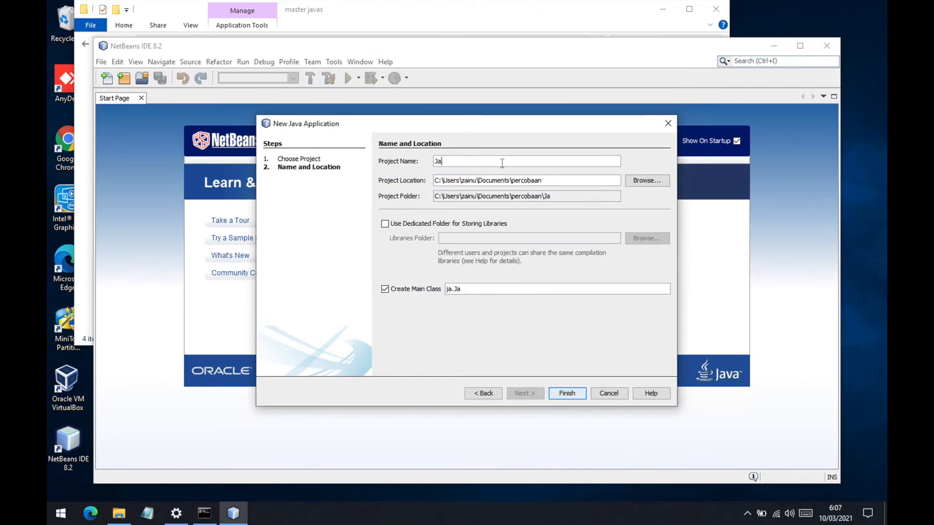
{"action": "type", "text": "Hello"}
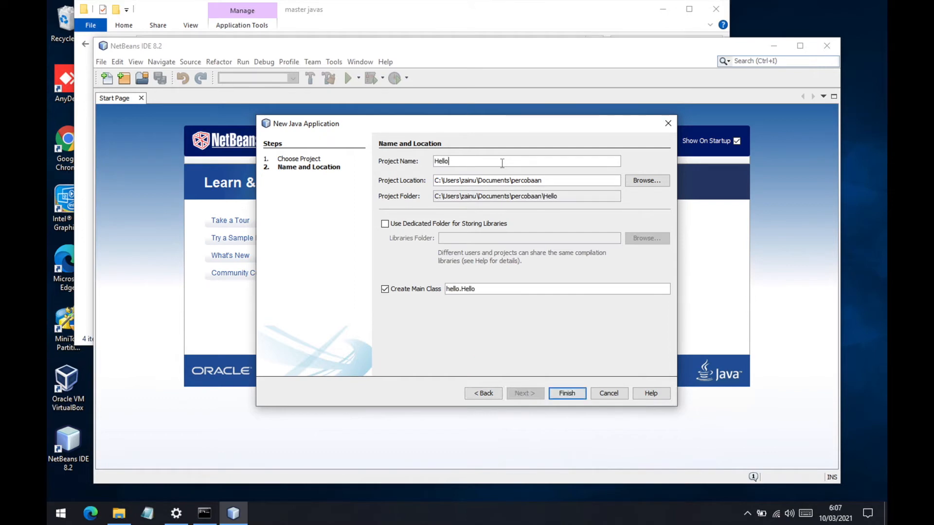
{"action": "type", "text": "World"}
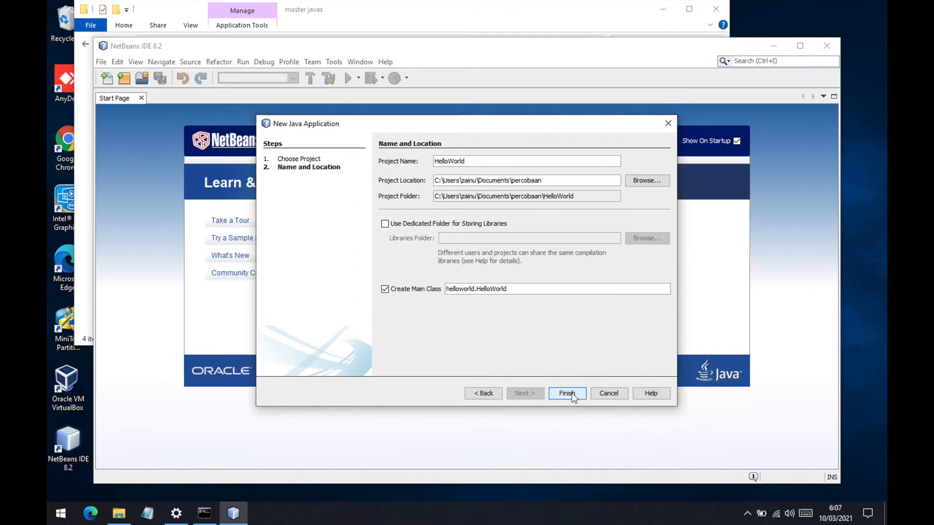
{"action": "type", "text": "Konsol"}
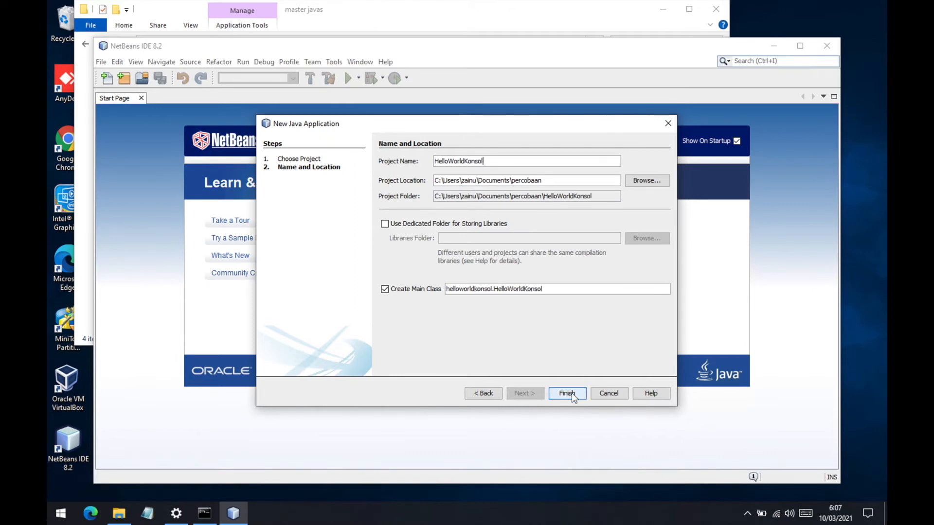
{"action": "left_click", "coordinate": [571, 391]}
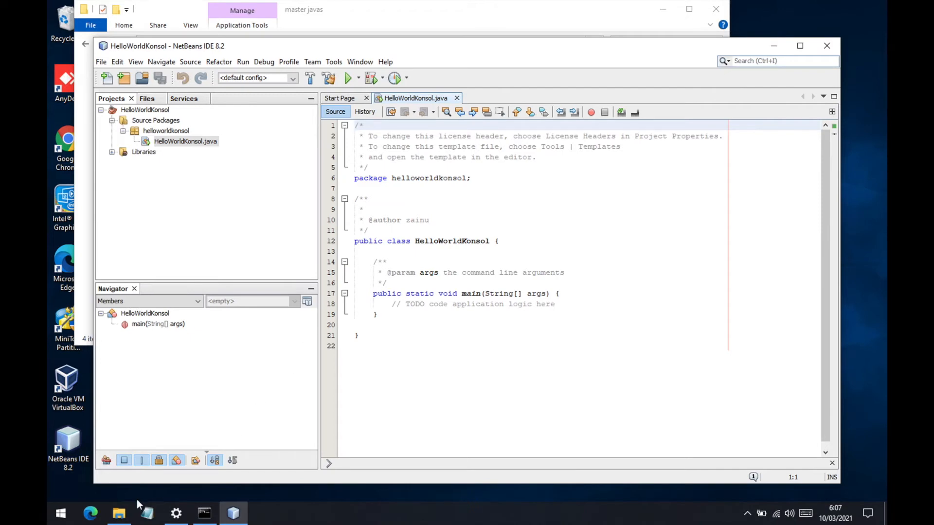
- Switch to File Explorer and examine the contents of the HelloWorldKonsol project folder under Documents > percobaan
{"action": "mouse_move", "coordinate": [128, 516]}
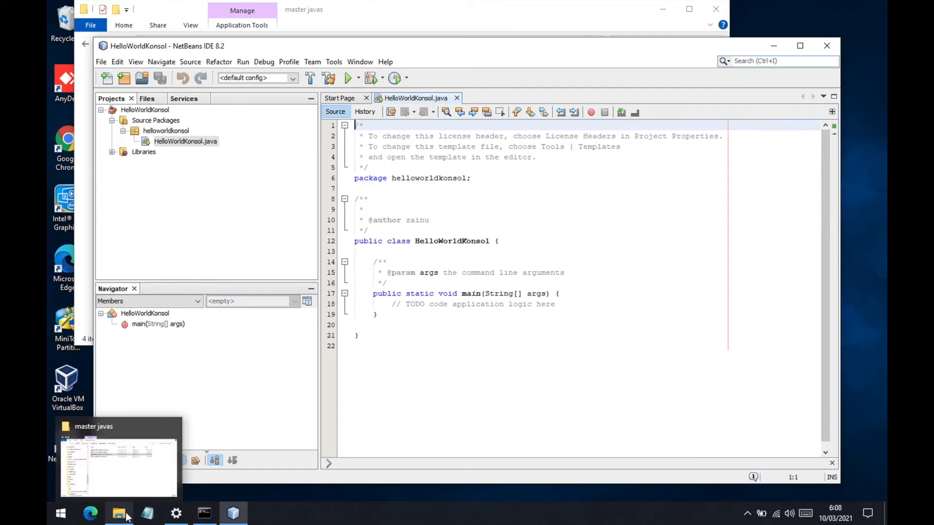
{"action": "left_click", "coordinate": [119, 468]}
{"action": "left_click_drag", "start_coordinate": [226, 222], "coordinate": [224, 78]}
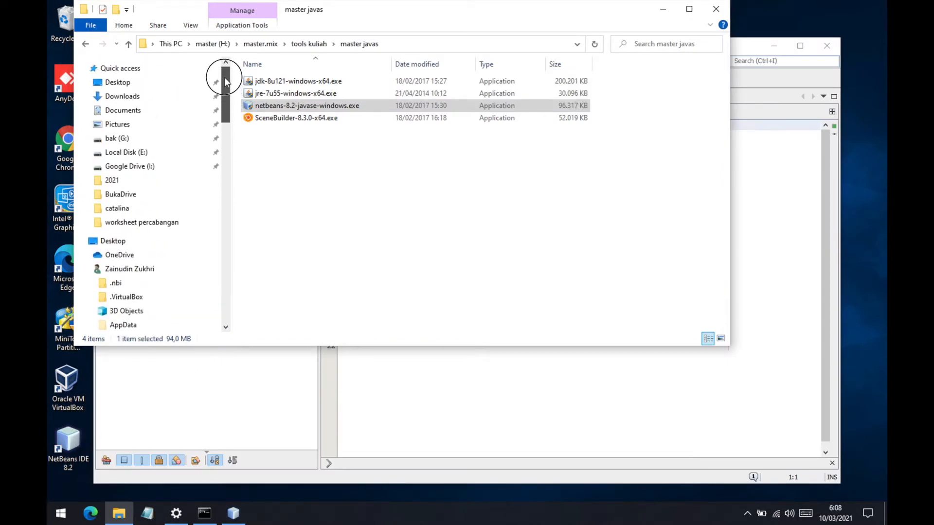
{"action": "left_click", "coordinate": [136, 112]}
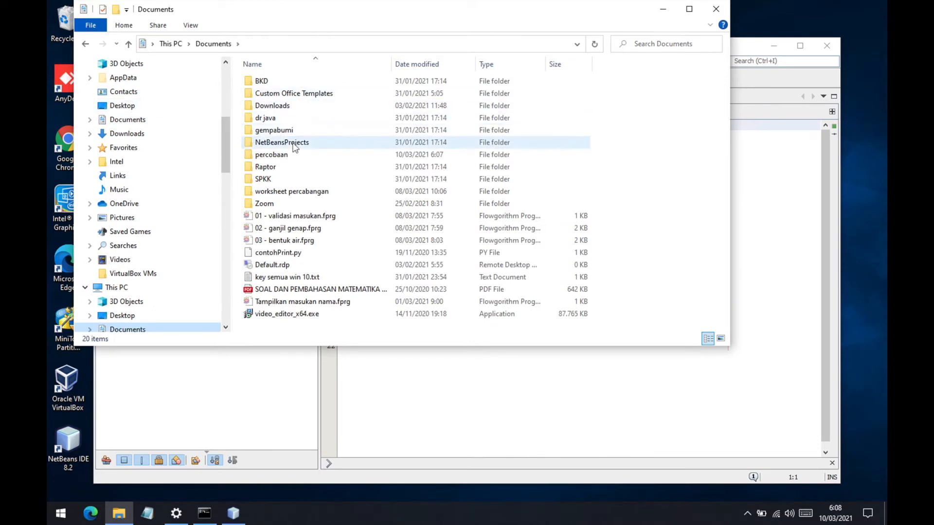
{"action": "double_click", "coordinate": [290, 155]}
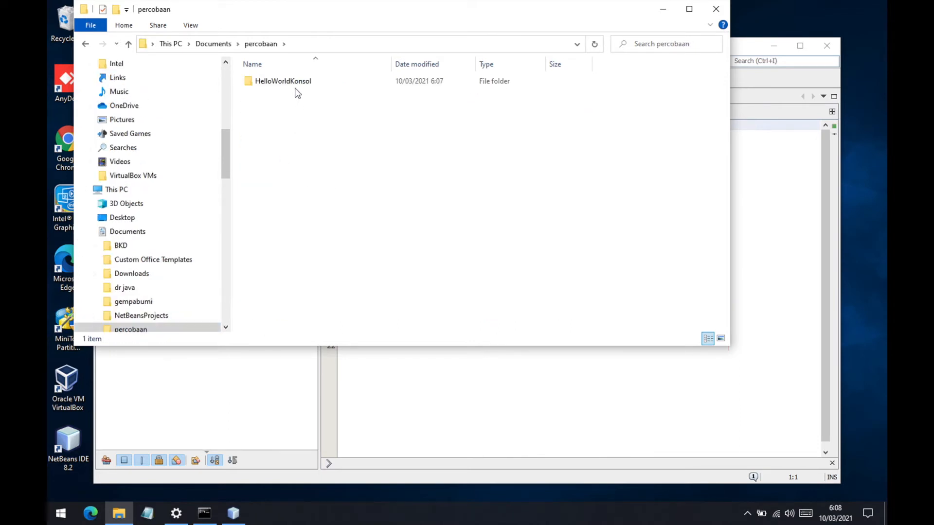
{"action": "double_click", "coordinate": [294, 82]}
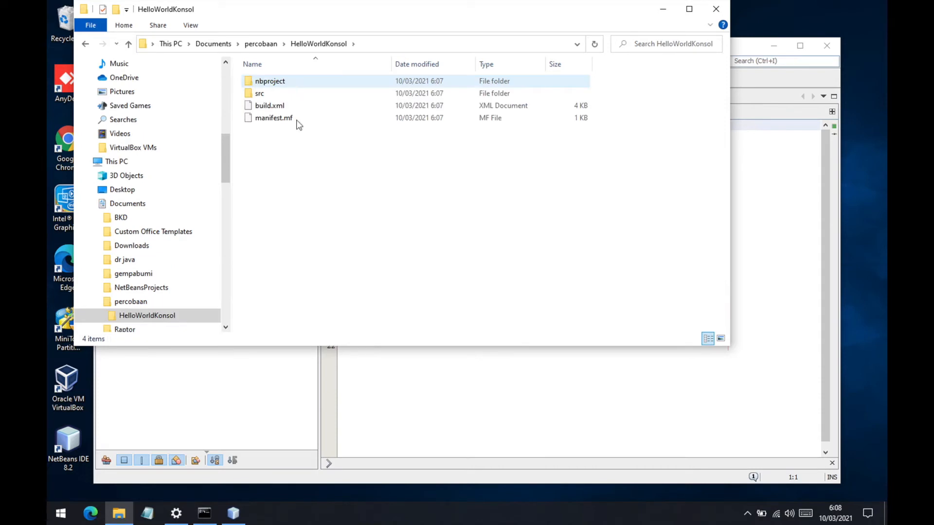
{"action": "left_click", "coordinate": [262, 45]}
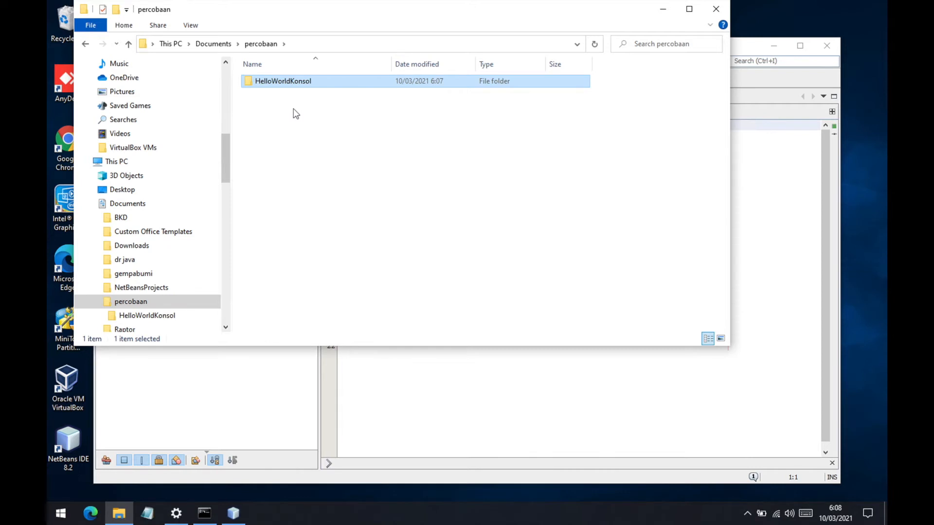
{"action": "double_click", "coordinate": [284, 83]}
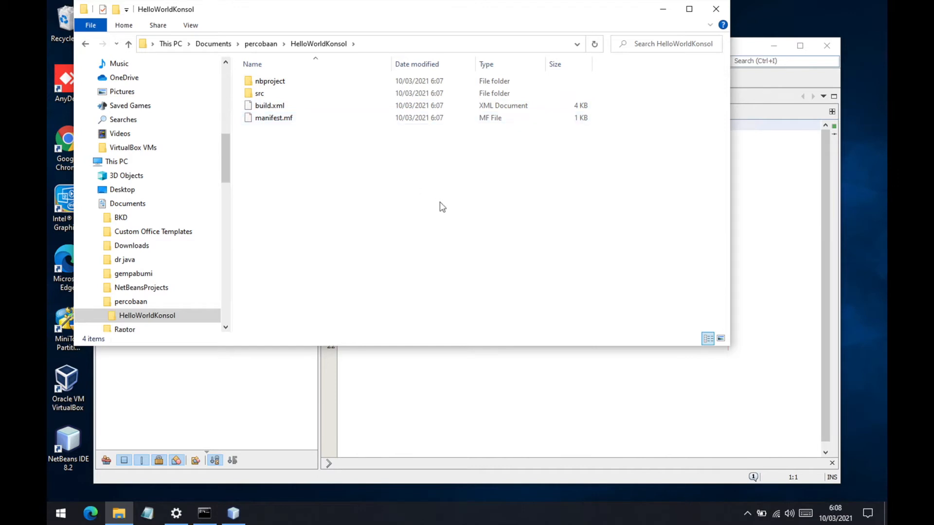
- Shrink and reposition the File Explorer and NetBeans windows so the code and the project folder are both in view
{"action": "left_click_drag", "start_coordinate": [731, 348], "coordinate": [575, 212]}
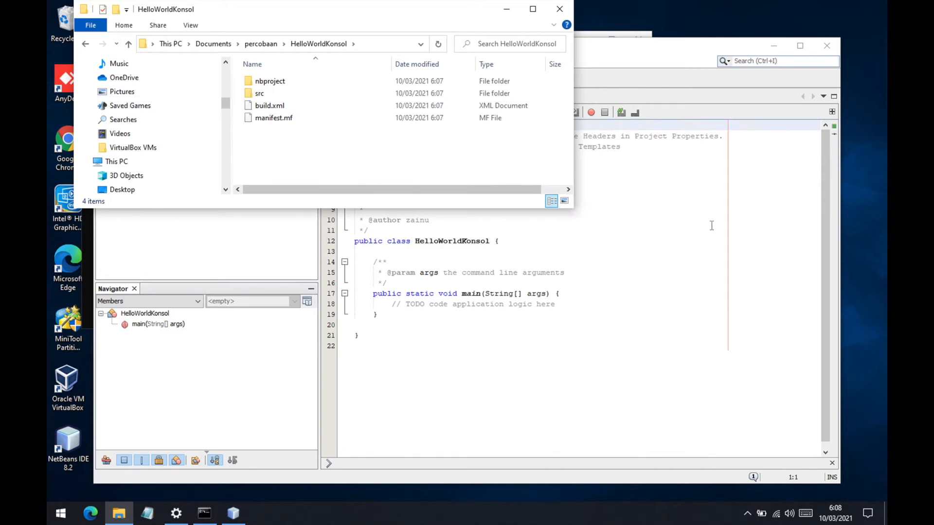
{"action": "left_click", "coordinate": [633, 55]}
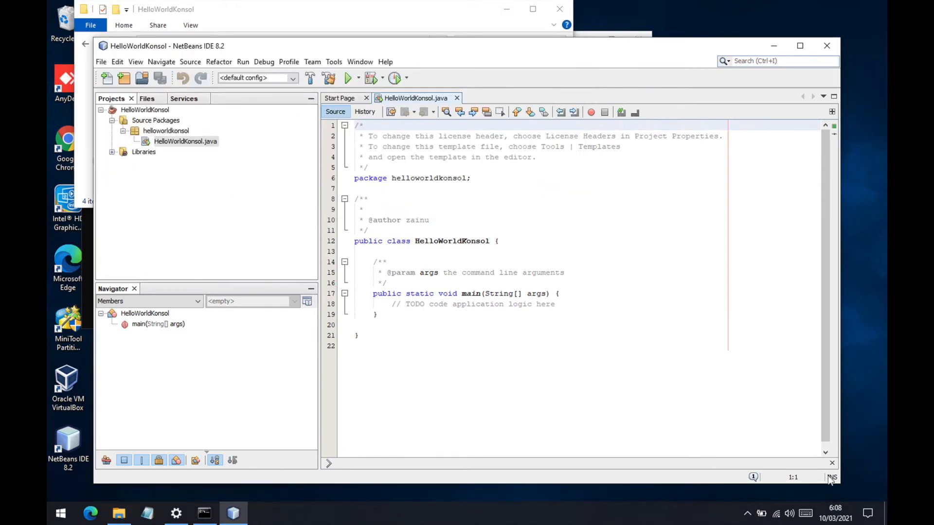
{"action": "left_click_drag", "start_coordinate": [837, 486], "coordinate": [688, 412]}
{"action": "left_click_drag", "start_coordinate": [409, 13], "coordinate": [660, 310]}
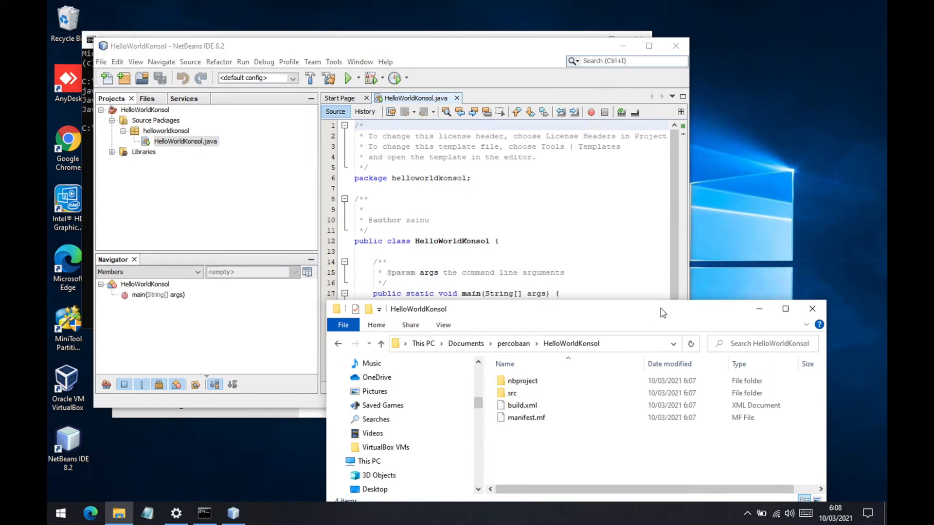
{"action": "left_click_drag", "start_coordinate": [469, 49], "coordinate": [442, 19]}
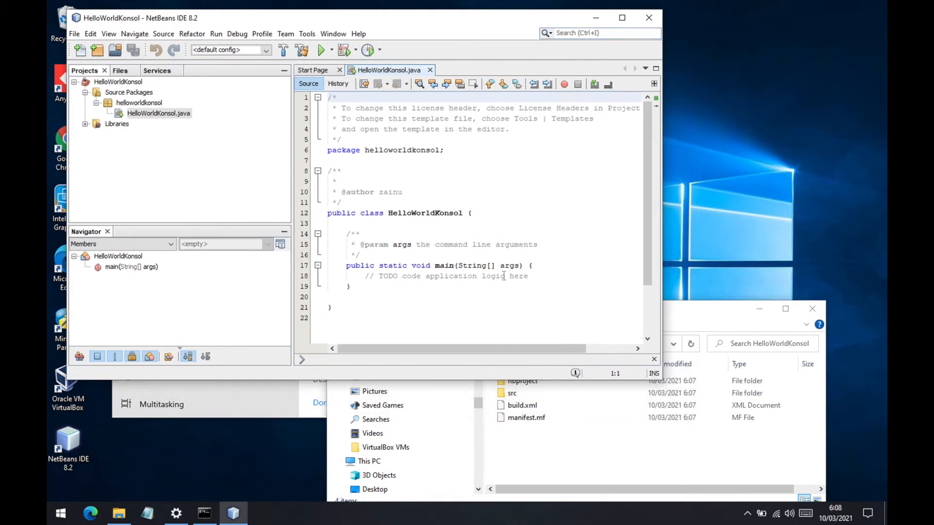
{"action": "left_click", "coordinate": [545, 274]}
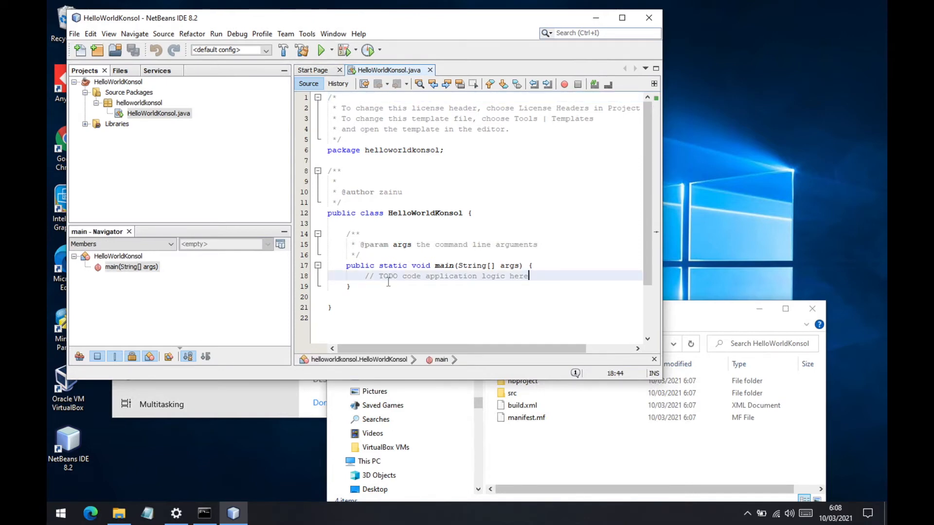
{"action": "left_click_drag", "start_coordinate": [684, 313], "coordinate": [682, 337]}
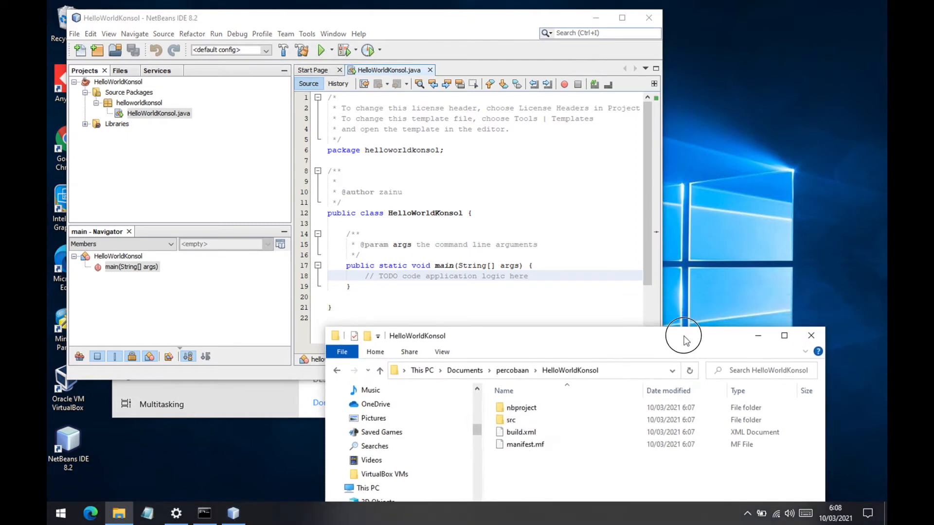
- Insert a new line below the TODO comment in the main method and begin the statement System.out. using code completion
{"action": "left_click", "coordinate": [573, 276]}
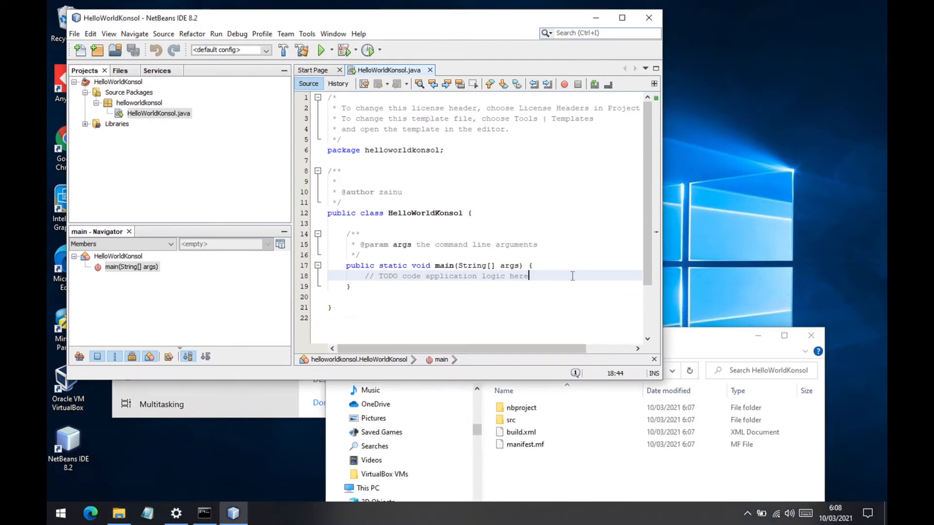
{"action": "key", "text": "Return"}
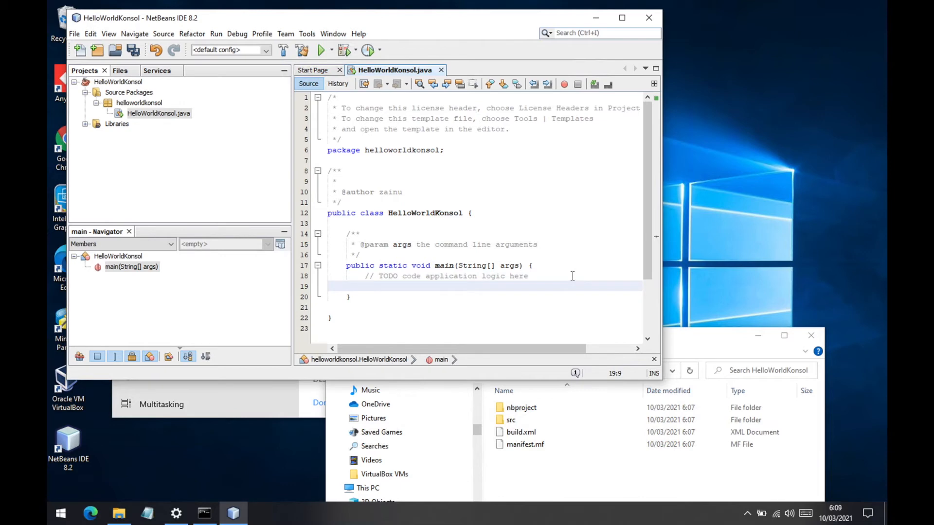
{"action": "type", "text": "s"}
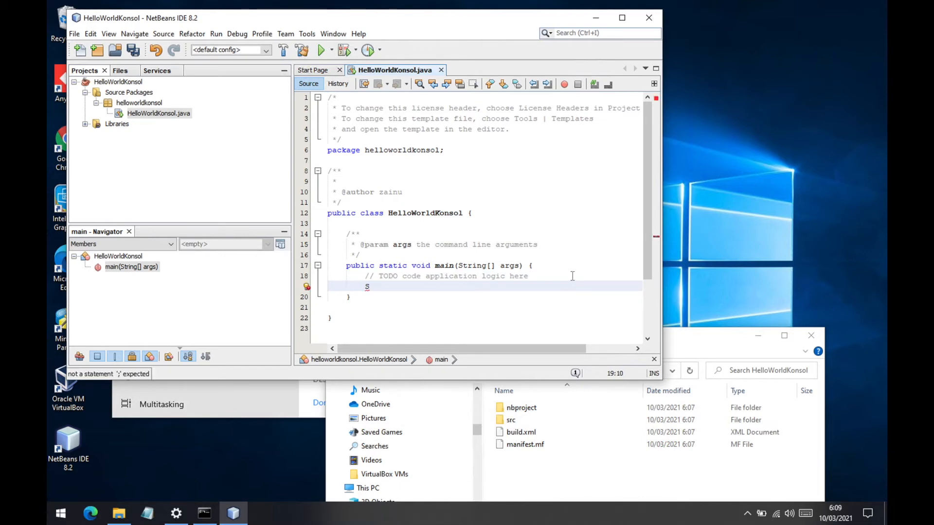
{"action": "type", "text": "ystem."}
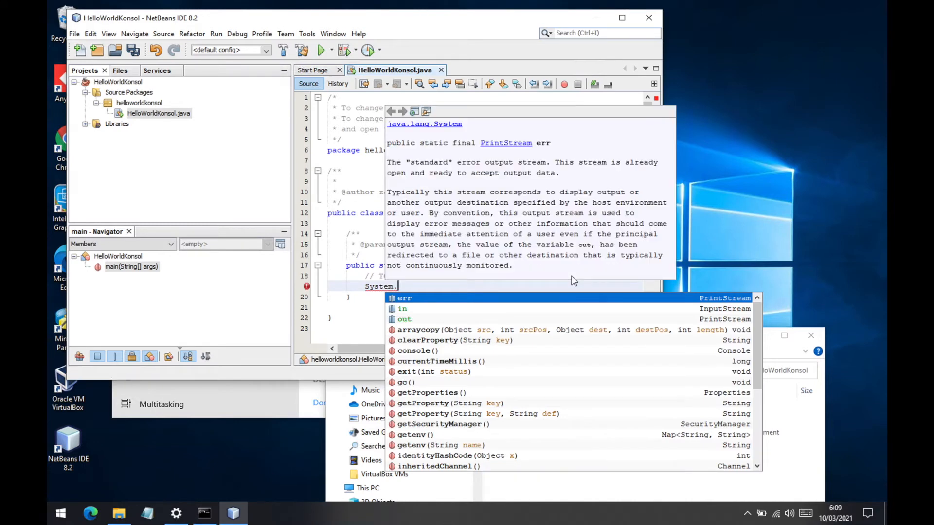
{"action": "key", "text": "Down"}
{"action": "key", "text": "Down"}
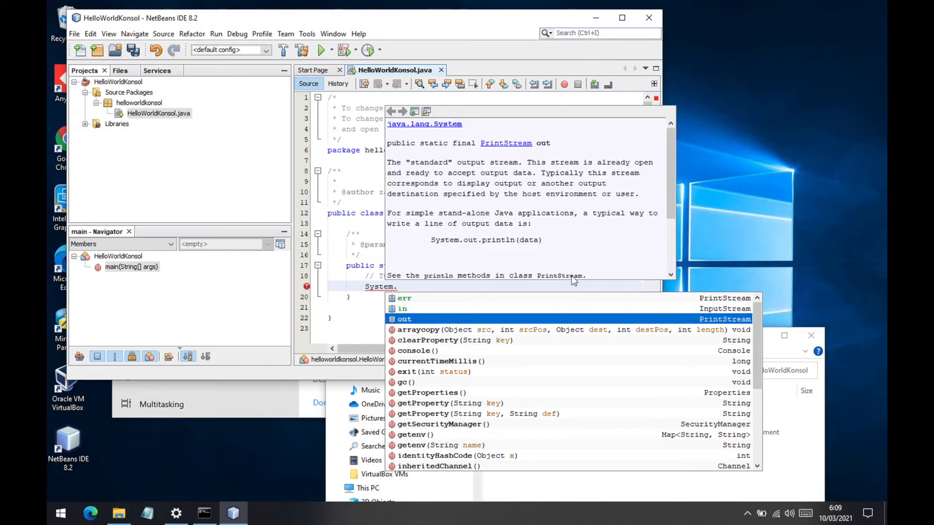
{"action": "key", "text": "Return"}
{"action": "type", "text": "."}
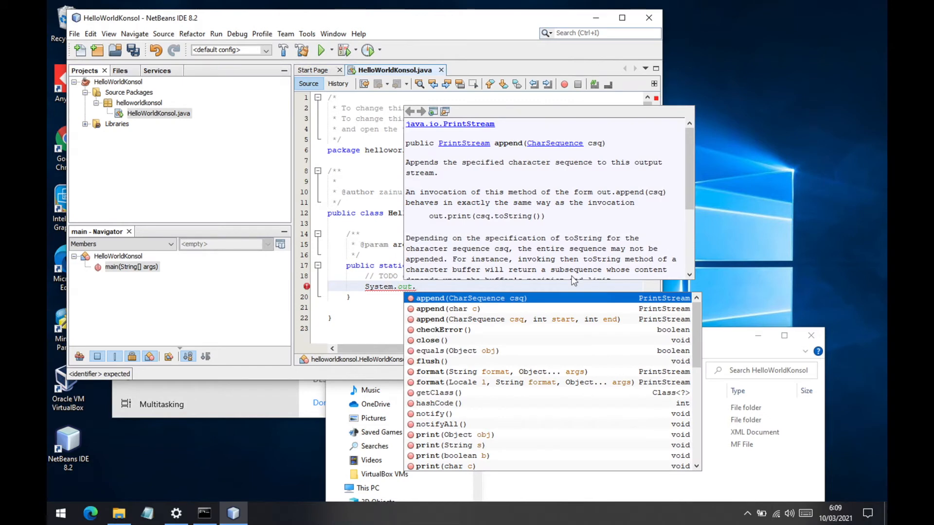
{"action": "type", "text": "println"}
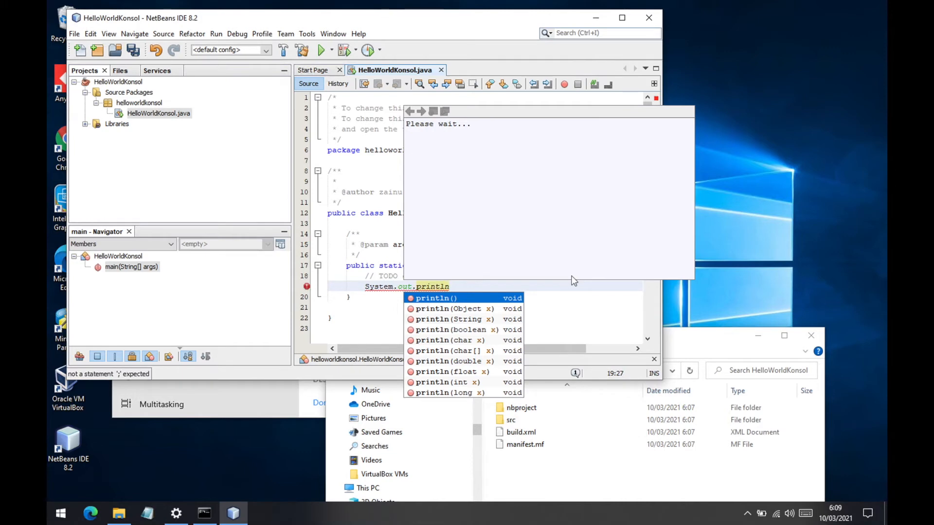
- Continue the System.out. statement with println, browse the suggested overloads, and insert println(String x)
{"action": "key", "text": "Down"}
{"action": "key", "text": "Down"}
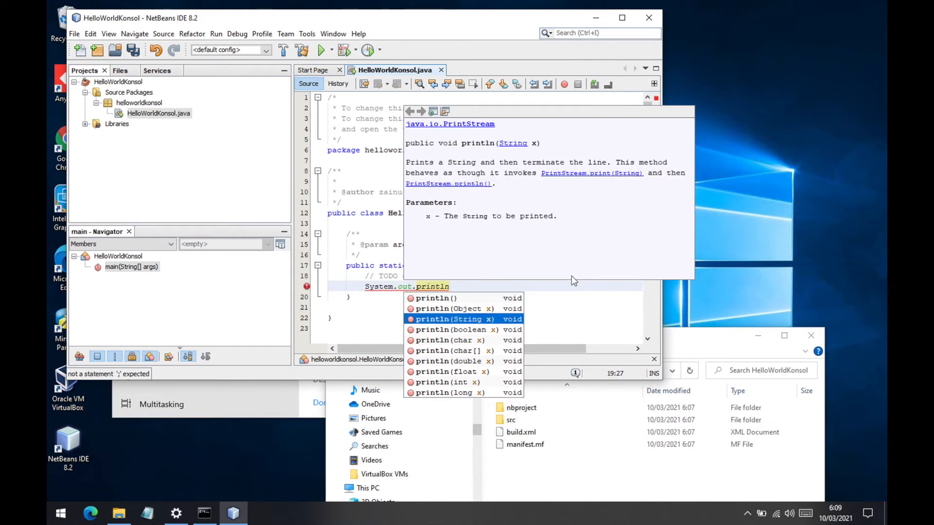
{"action": "key", "text": "Down"}
{"action": "key", "text": "Down"}
{"action": "key", "text": "Down"}
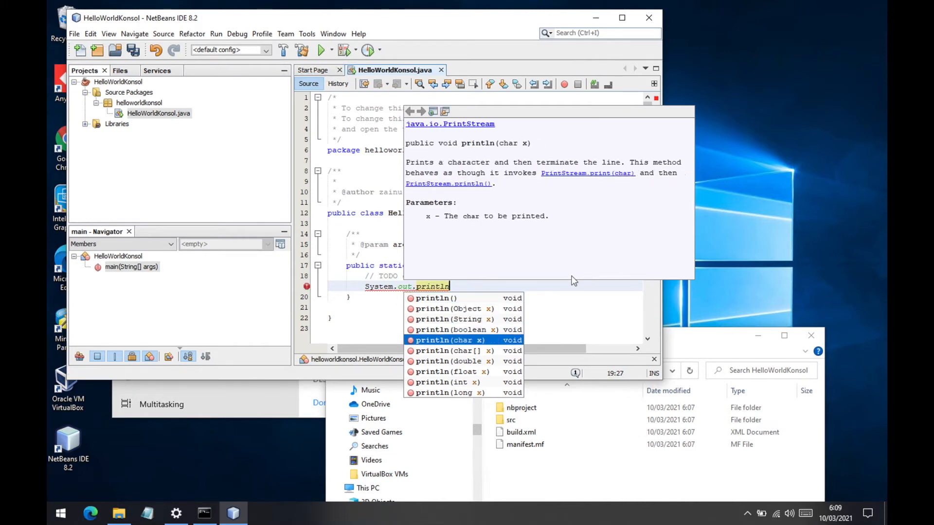
{"action": "key", "text": "Down"}
{"action": "key", "text": "Down"}
{"action": "key", "text": "Down"}
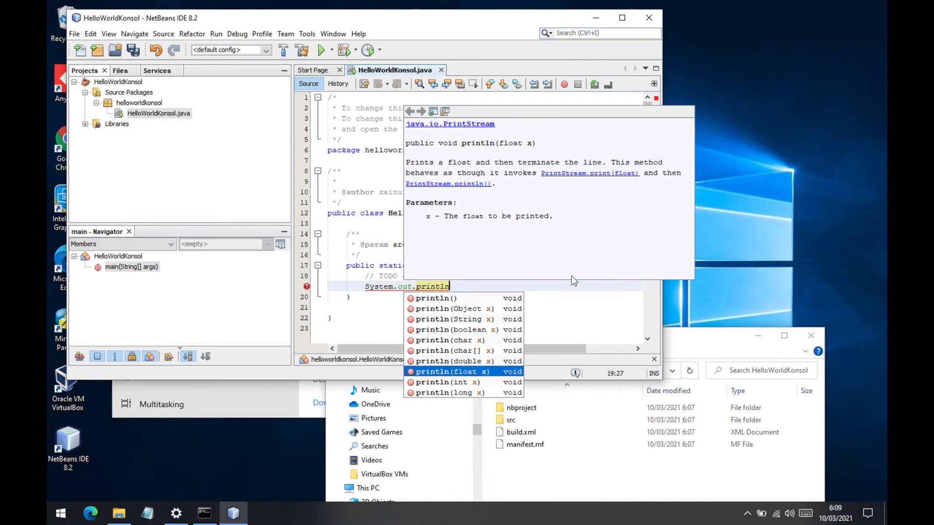
{"action": "key", "text": "Down"}
{"action": "key", "text": "Up"}
{"action": "key", "text": "Up"}
{"action": "key", "text": "Up"}
{"action": "key", "text": "Up"}
{"action": "key", "text": "Up"}
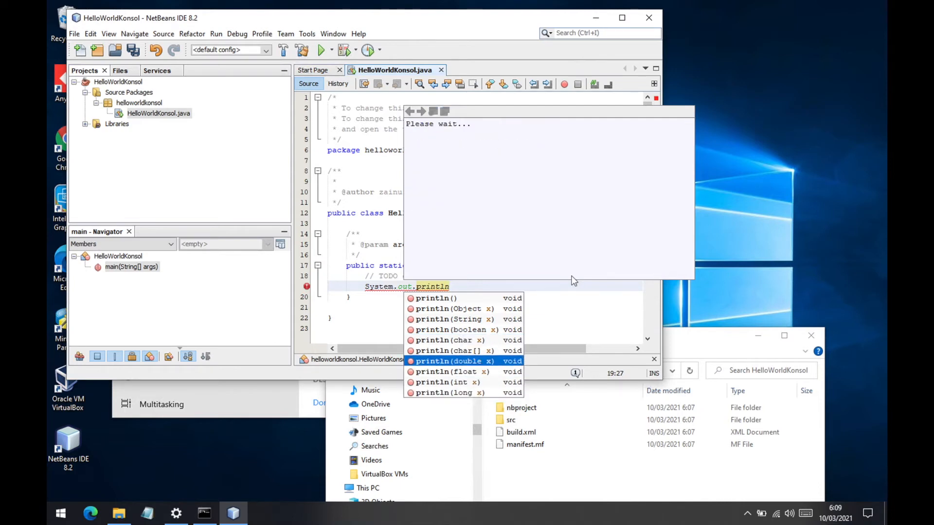
{"action": "key", "text": "Up"}
{"action": "key", "text": "Up"}
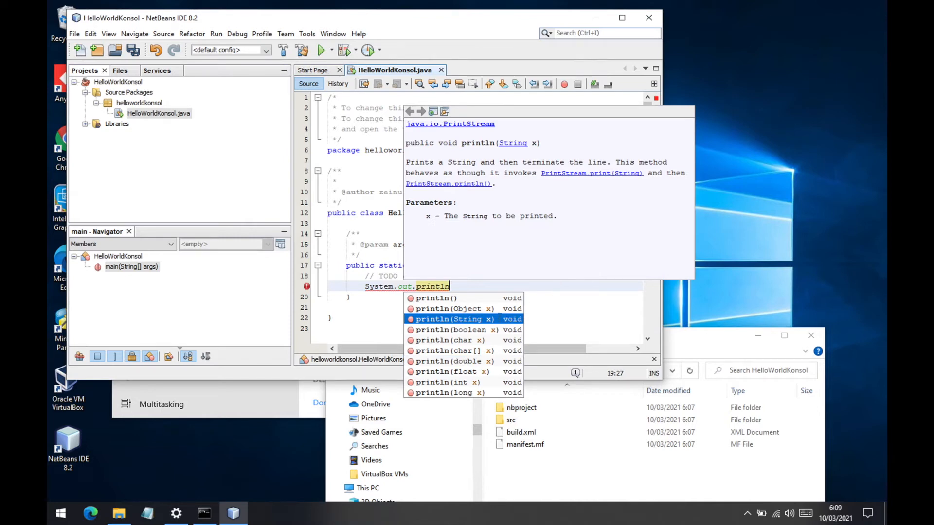
{"action": "double_click", "coordinate": [500, 320]}
- Enter "Hello World!" as the println argument and save HelloWorldKonsol.java
{"action": "type", "text": "\""}
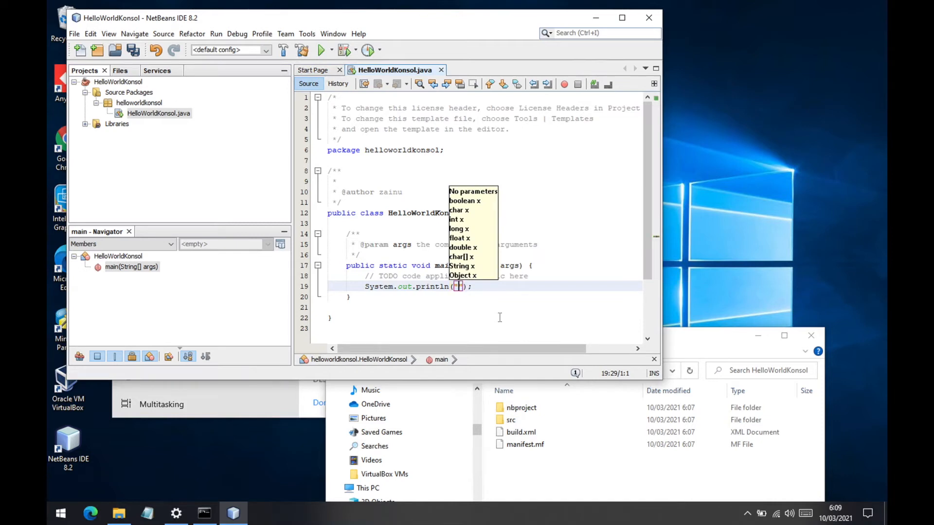
{"action": "type", "text": "Hello World!"}
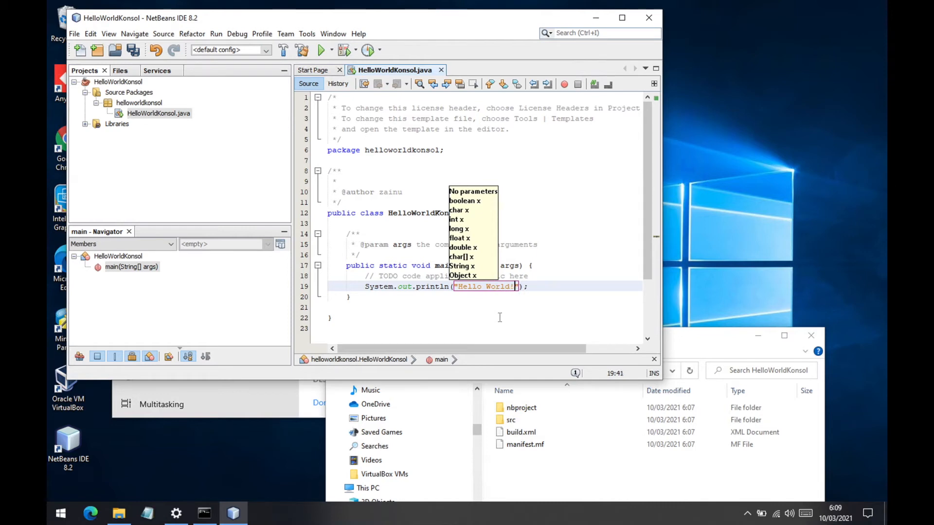
{"action": "left_click", "coordinate": [559, 291]}
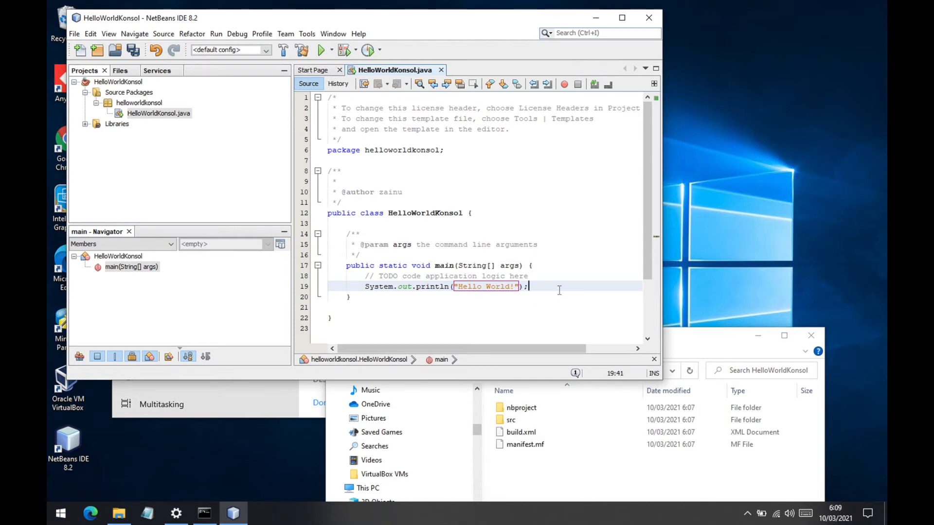
{"action": "left_click", "coordinate": [132, 51]}
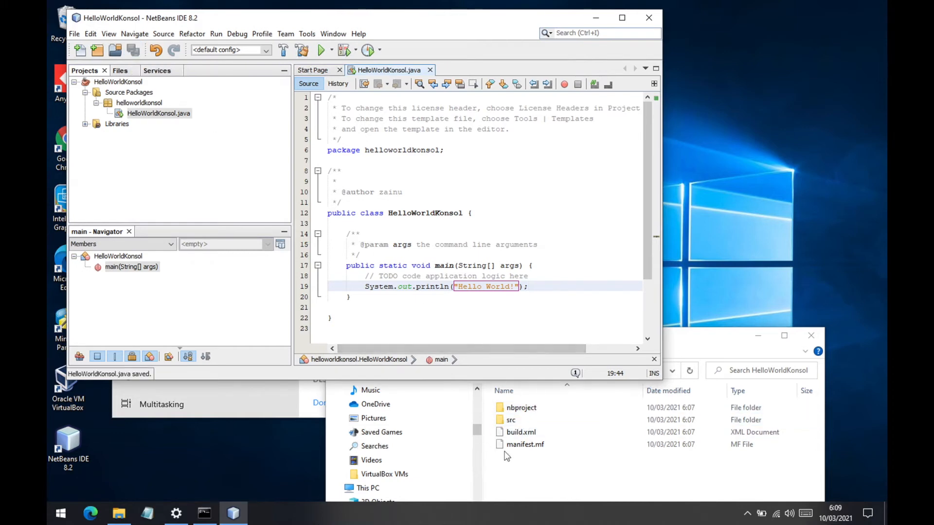
- Clean and build the HelloWorldKonsol project and run it
{"action": "left_click", "coordinate": [216, 35]}
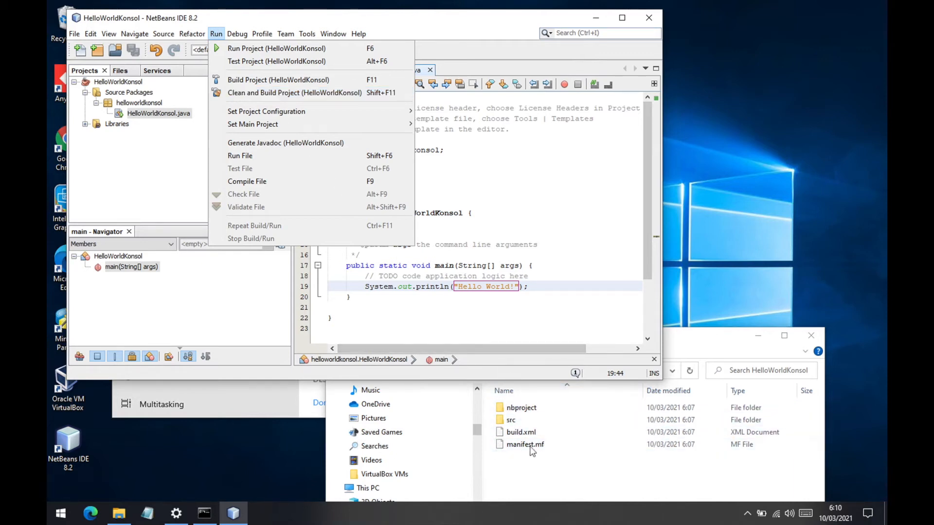
{"action": "left_click", "coordinate": [271, 95]}
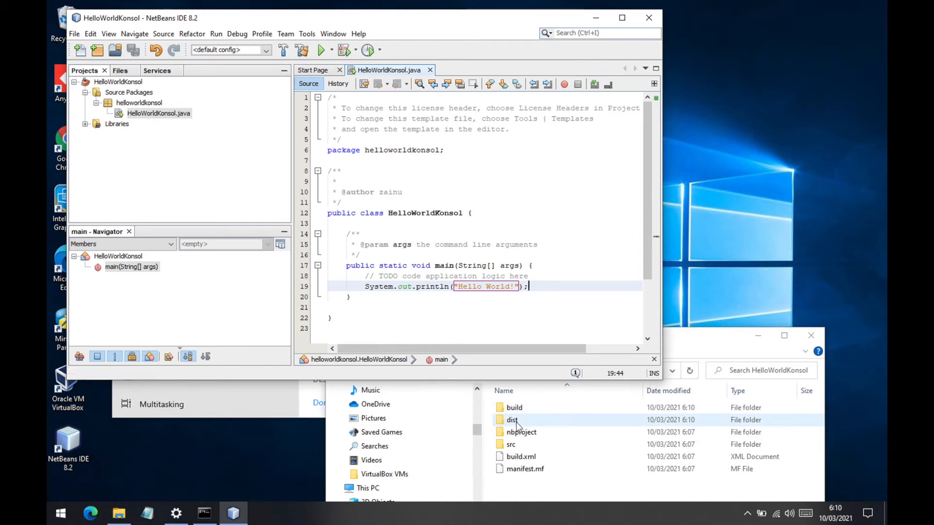
{"action": "left_click", "coordinate": [320, 51]}
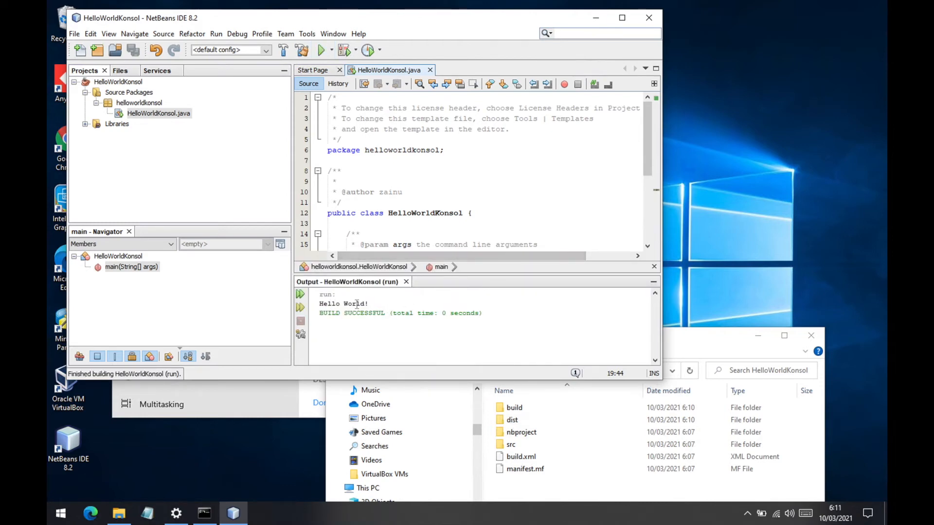
- Switch to File Explorer and open the project's dist folder to examine the built files
{"action": "left_click", "coordinate": [715, 342]}
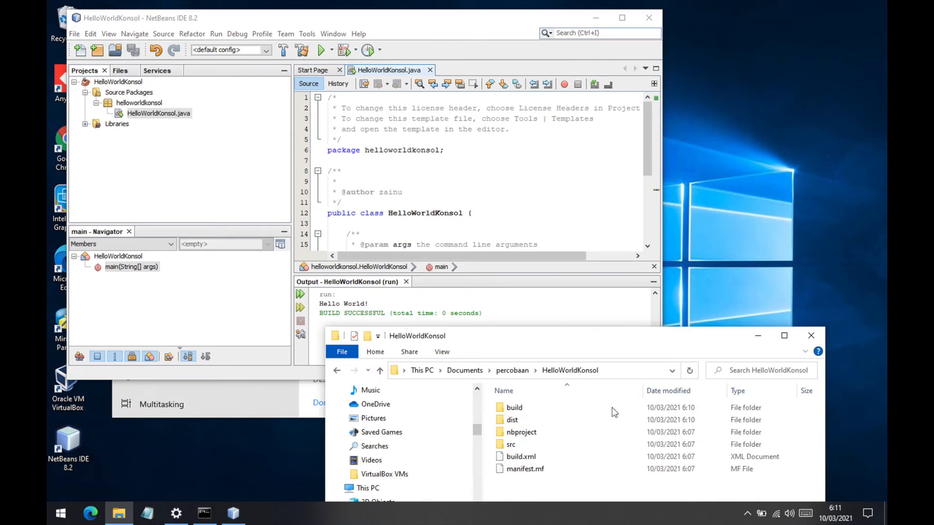
{"action": "double_click", "coordinate": [514, 421]}
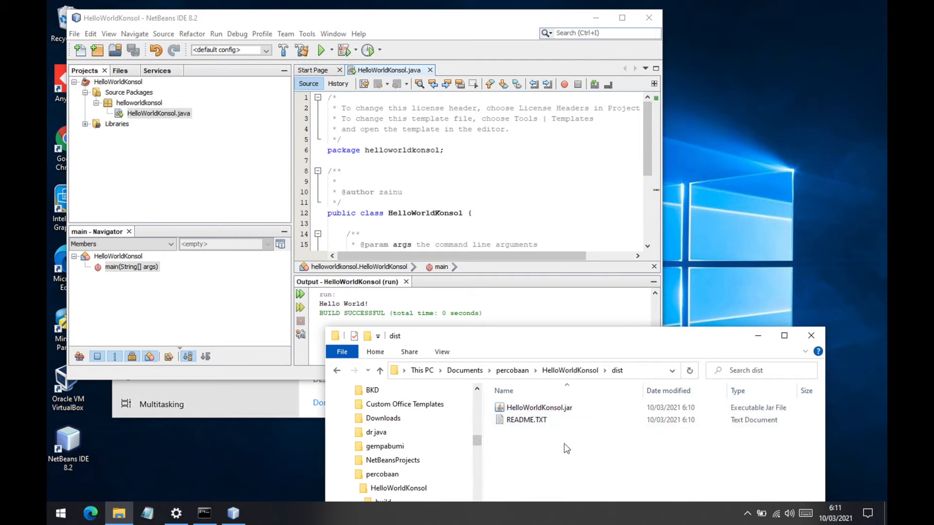
{"action": "left_click", "coordinate": [431, 31]}
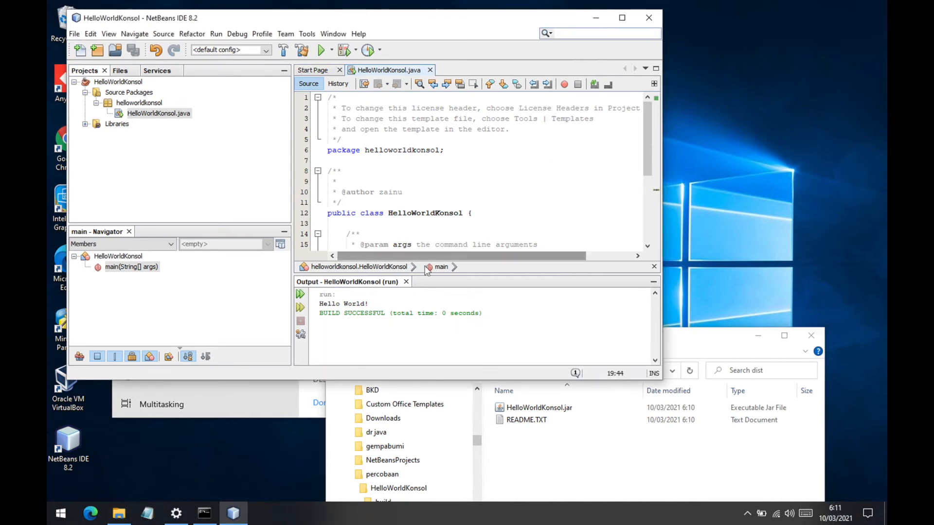
{"action": "left_click", "coordinate": [672, 341]}
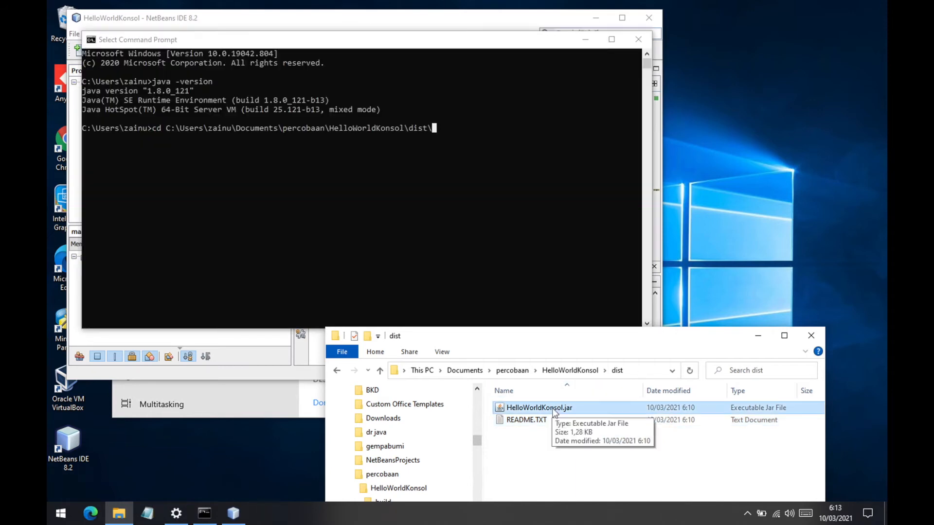
- Copy the full file name HelloWorldKonsol.jar and replace the pending cd line in Command Prompt with the earlier java -version command
{"action": "right_click", "coordinate": [553, 411]}
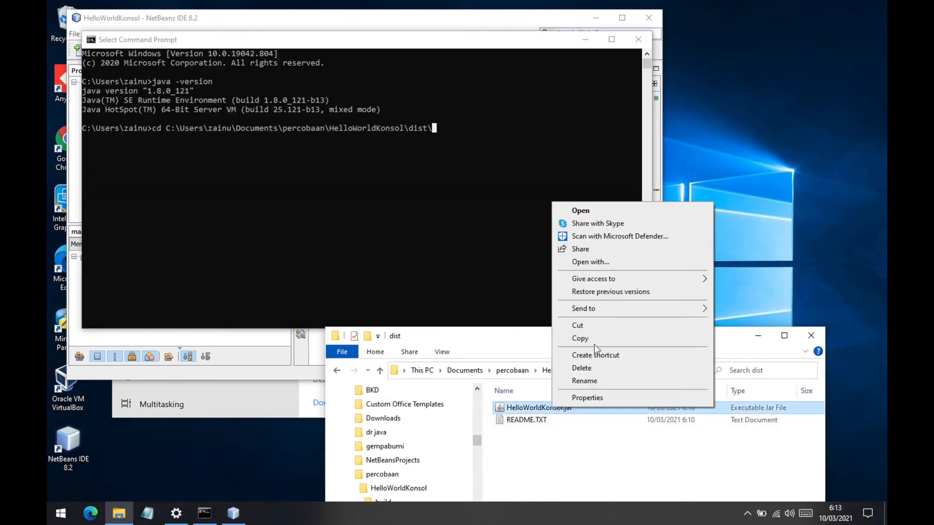
{"action": "left_click", "coordinate": [590, 384]}
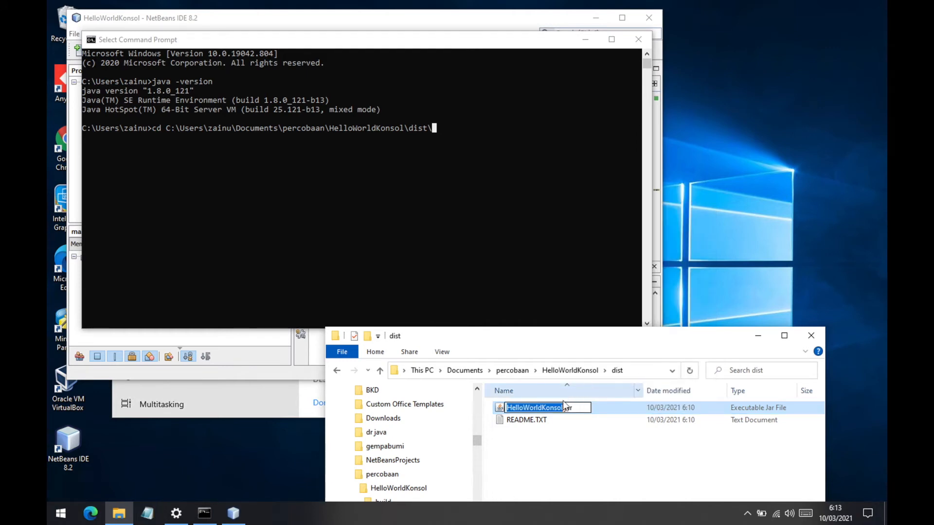
{"action": "key", "text": "ctrl+a"}
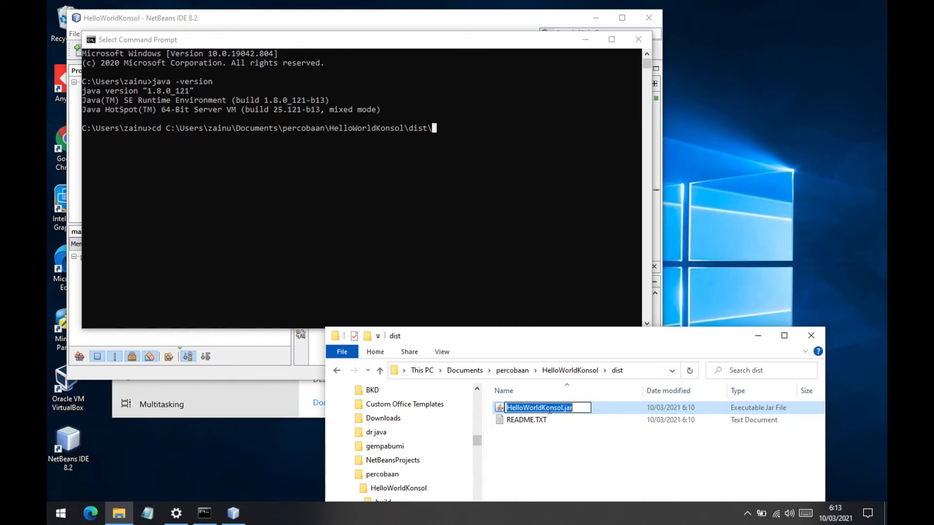
{"action": "right_click", "coordinate": [538, 411]}
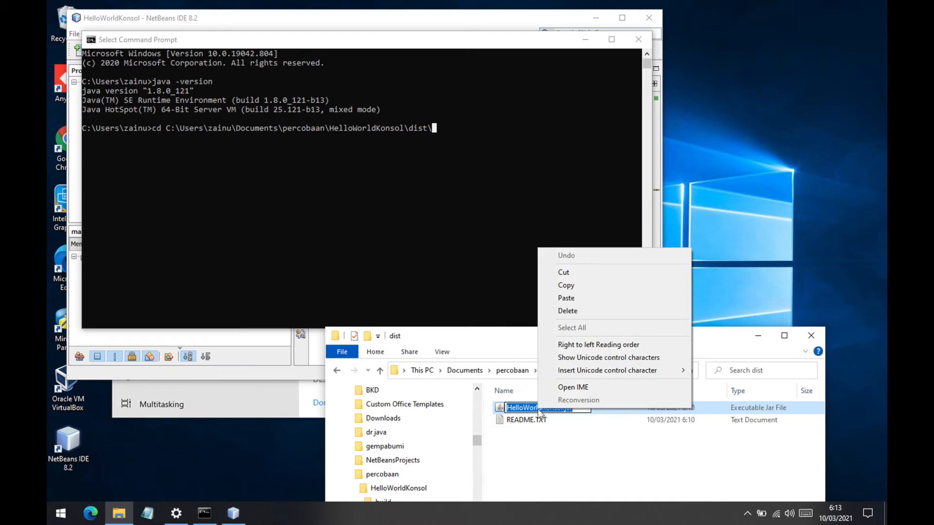
{"action": "left_click", "coordinate": [567, 285]}
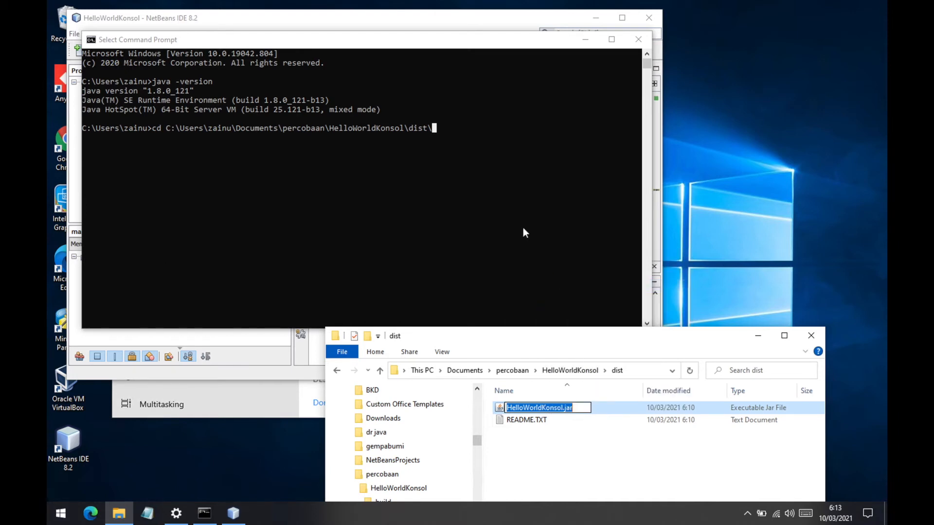
{"action": "left_click", "coordinate": [457, 165]}
{"action": "key", "text": "Up"}
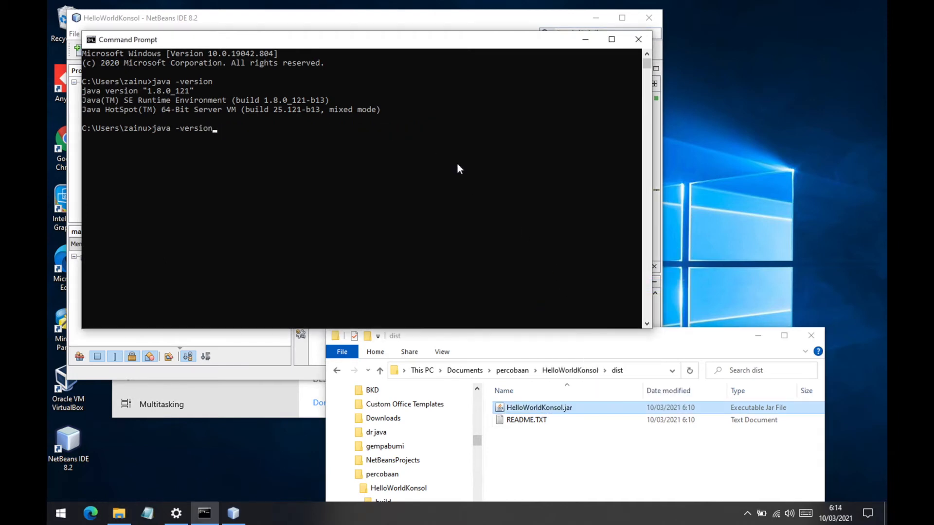
- In File Explorer, extend the dist folder's address path with \HelloWorldKonsol.jar and copy the entire path
{"action": "left_click", "coordinate": [642, 371]}
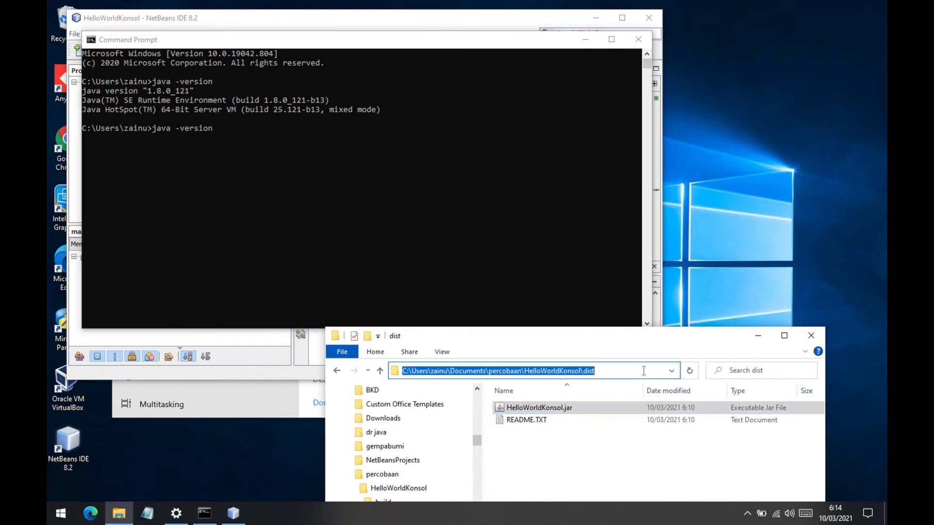
{"action": "left_click", "coordinate": [643, 371]}
{"action": "type", "text": "\\"}
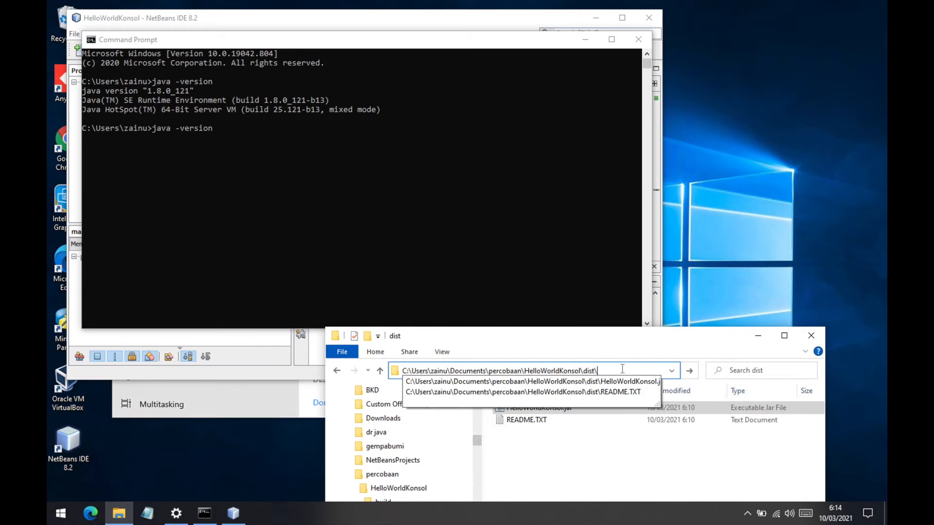
{"action": "right_click", "coordinate": [622, 369]}
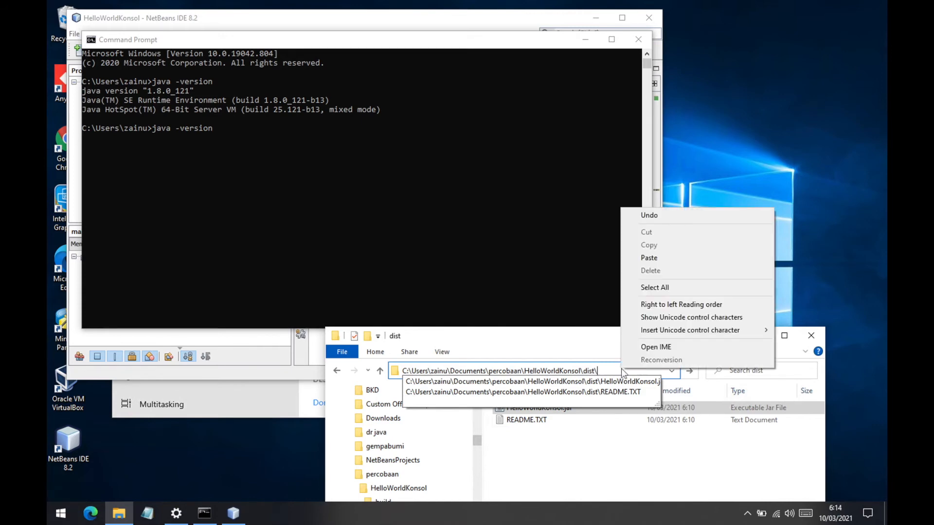
{"action": "left_click", "coordinate": [652, 259]}
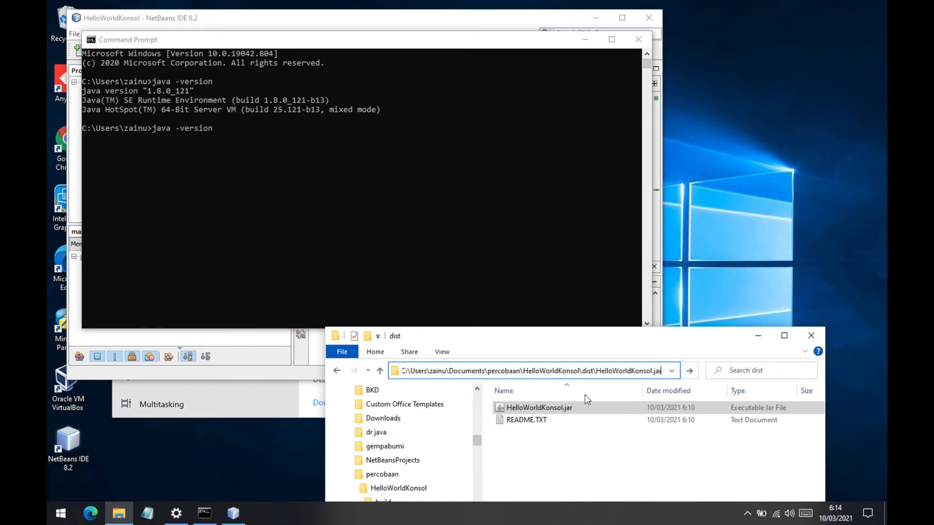
{"action": "right_click", "coordinate": [564, 372]}
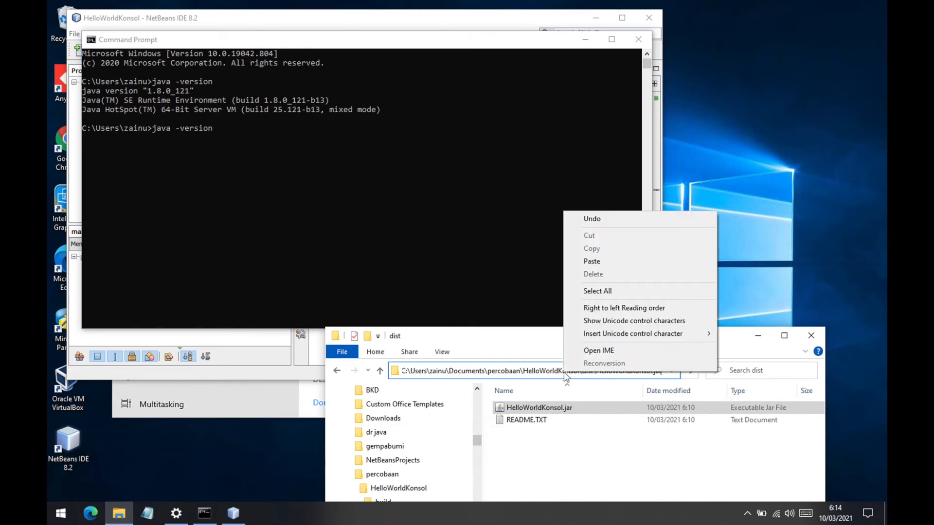
{"action": "left_click", "coordinate": [597, 291]}
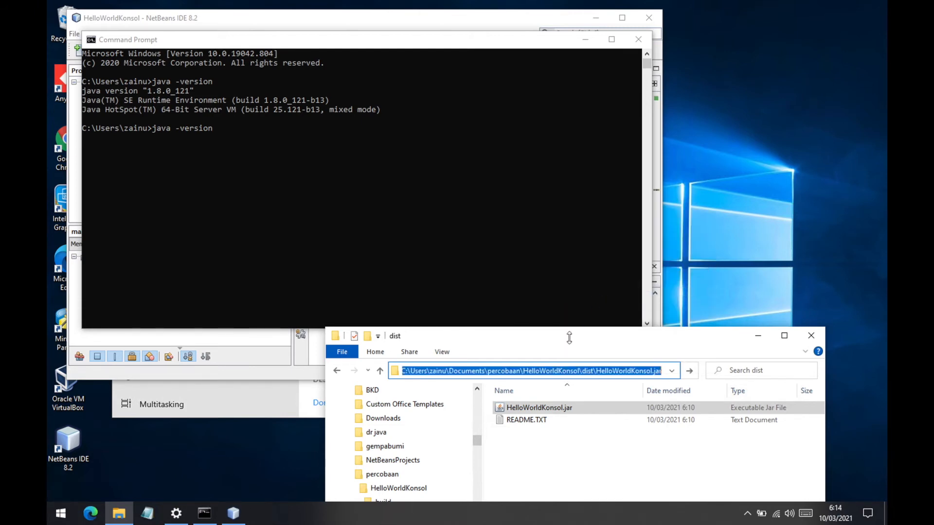
{"action": "right_click", "coordinate": [549, 369]}
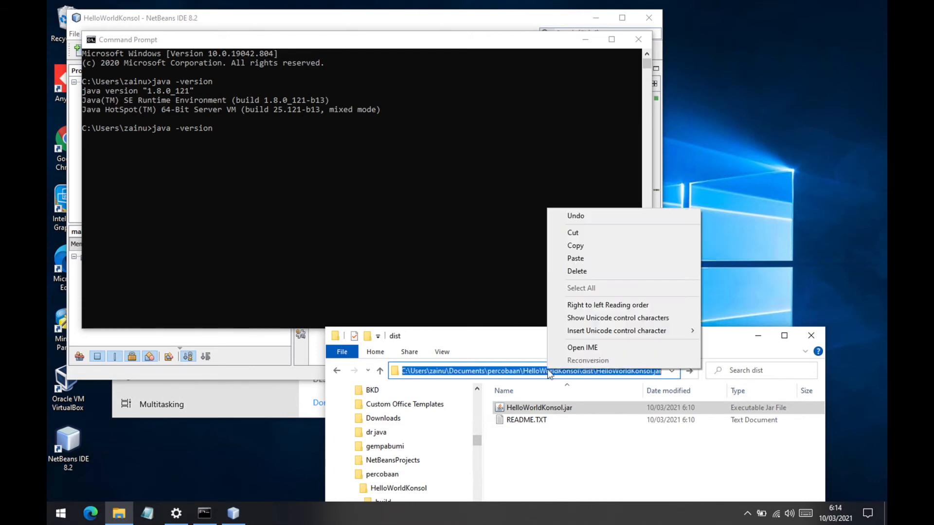
{"action": "left_click", "coordinate": [576, 249]}
- Switch to Command Prompt, erase the pending java -version command, and clear the console for a fresh prompt
{"action": "left_click", "coordinate": [248, 136]}
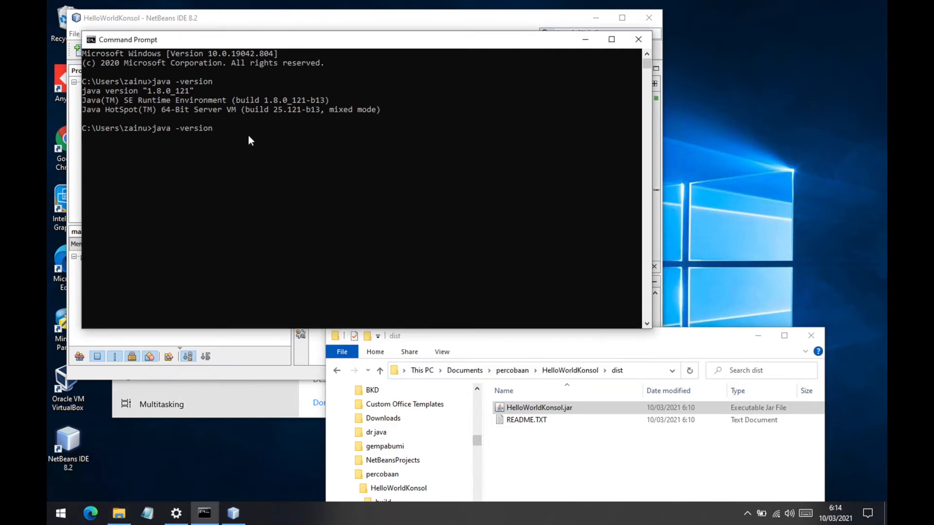
{"action": "key", "text": "BackSpace"}
{"action": "key", "text": "BackSpace"}
{"action": "key", "text": "BackSpace"}
{"action": "key", "text": "BackSpace"}
{"action": "key", "text": "BackSpace"}
{"action": "key", "text": "BackSpace"}
{"action": "key", "text": "BackSpace"}
{"action": "key", "text": "BackSpace"}
{"action": "key", "text": "BackSpace"}
{"action": "key", "text": "BackSpace"}
{"action": "key", "text": "BackSpace"}
{"action": "key", "text": "BackSpace"}
{"action": "key", "text": "BackSpace"}
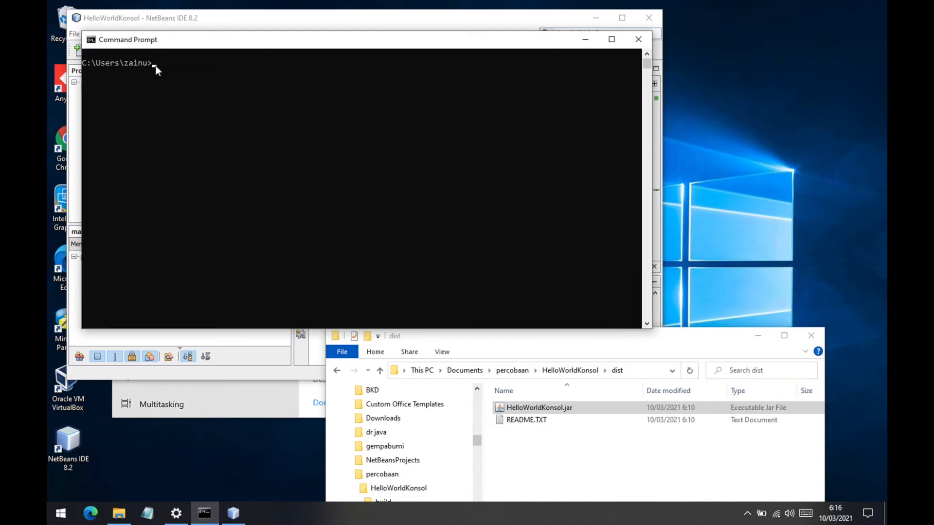
- Run java -jar with the copied HelloWorldKonsol.jar path, and move the Command Prompt window to uncover NetBeans
{"action": "key", "text": "ctrl"}
{"action": "left_click", "coordinate": [92, 41]}
{"action": "mouse_move", "coordinate": [122, 139]}
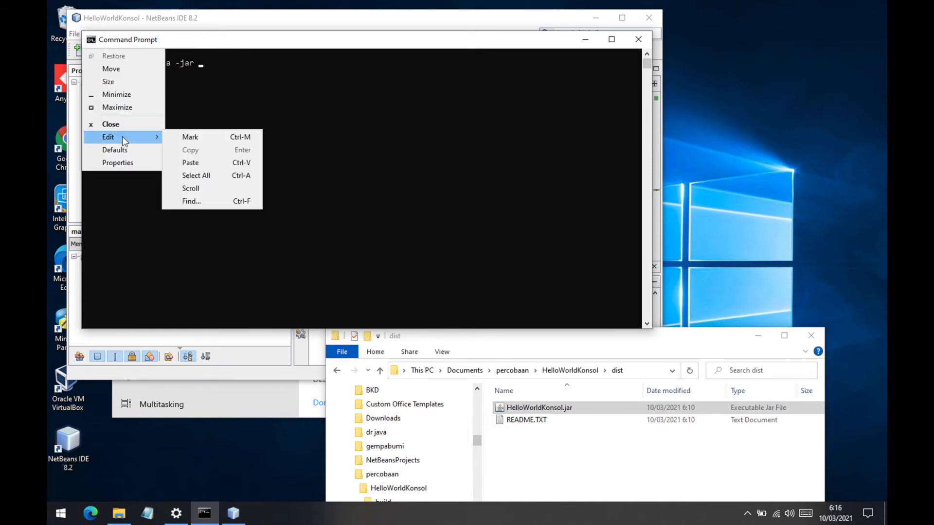
{"action": "left_click", "coordinate": [204, 162]}
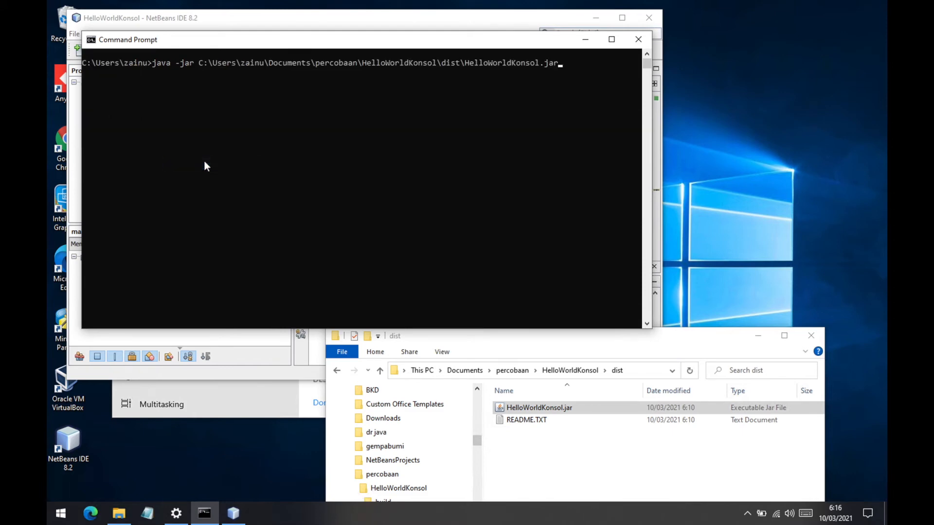
{"action": "key", "text": "Return"}
{"action": "left_click_drag", "start_coordinate": [166, 40], "coordinate": [384, 332]}
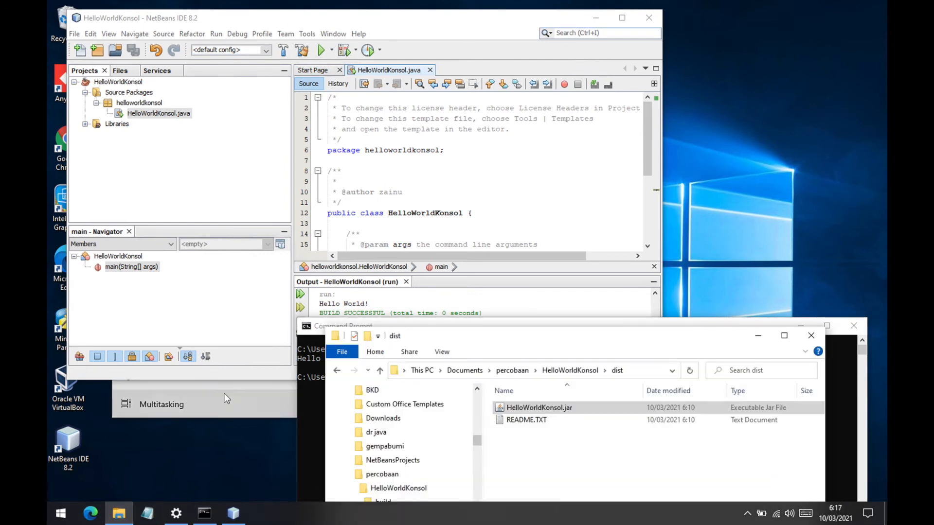
- Close all open projects in NetBeans IDE and exit the program
{"action": "left_click", "coordinate": [207, 103]}
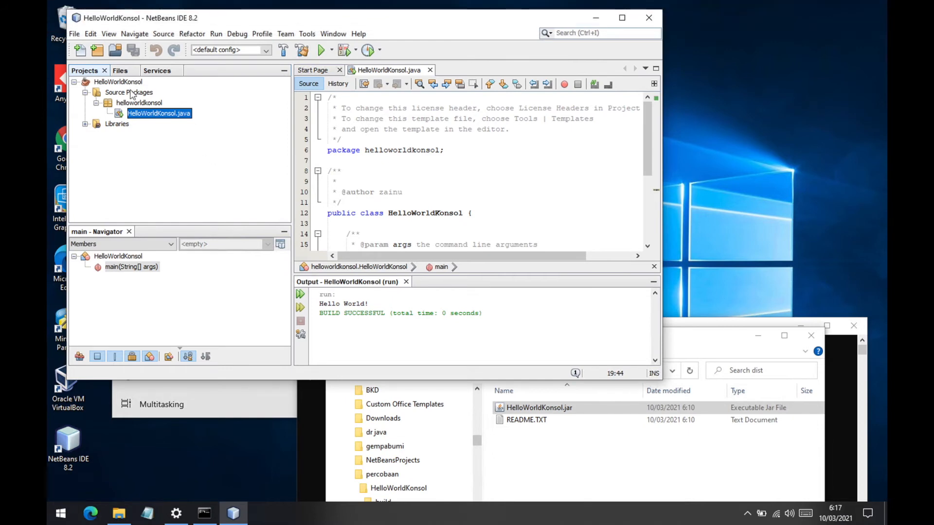
{"action": "left_click", "coordinate": [75, 35]}
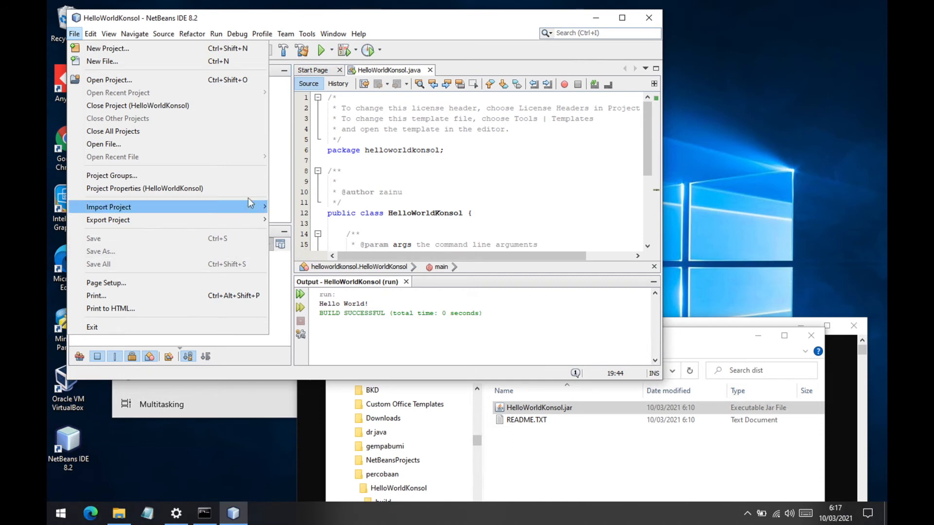
{"action": "left_click", "coordinate": [161, 131]}
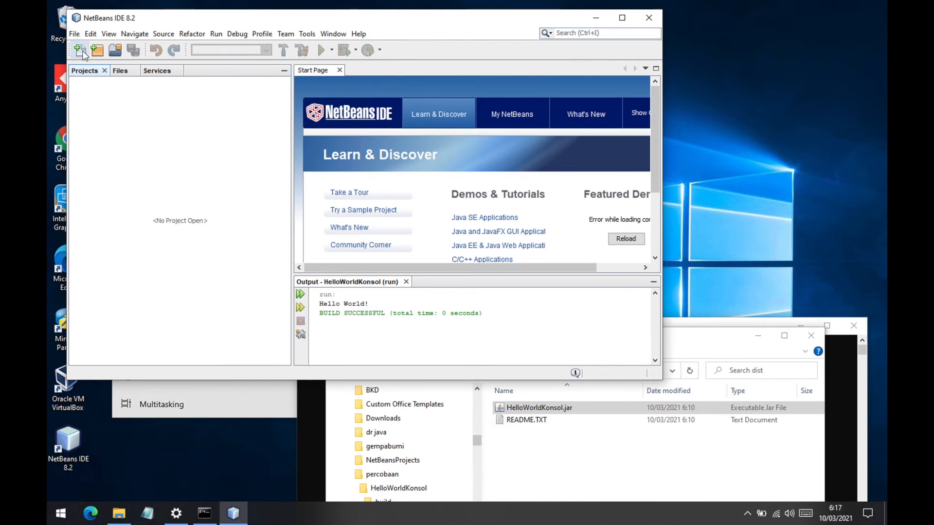
{"action": "left_click", "coordinate": [74, 34]}
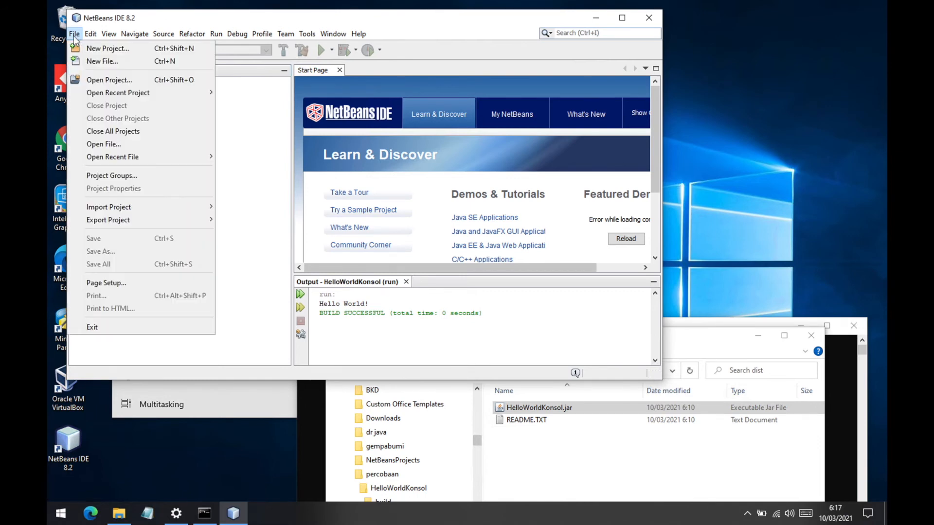
{"action": "left_click", "coordinate": [101, 328]}
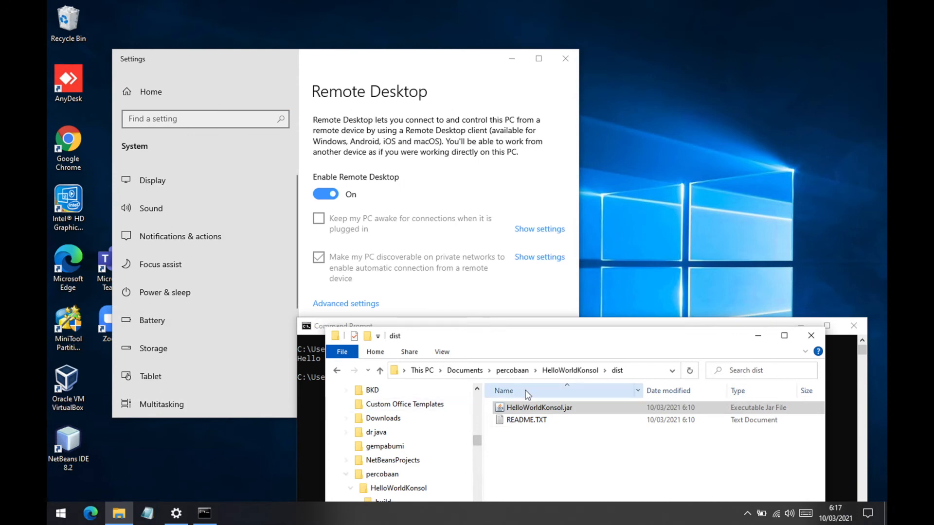
- In File Explorer, return to the master javas folder and launch the SceneBuilder-8.3.0-x64.exe installer
{"action": "left_click_drag", "start_coordinate": [473, 328], "coordinate": [381, 159]}
{"action": "left_click", "coordinate": [245, 203]}
{"action": "left_click", "coordinate": [244, 204]}
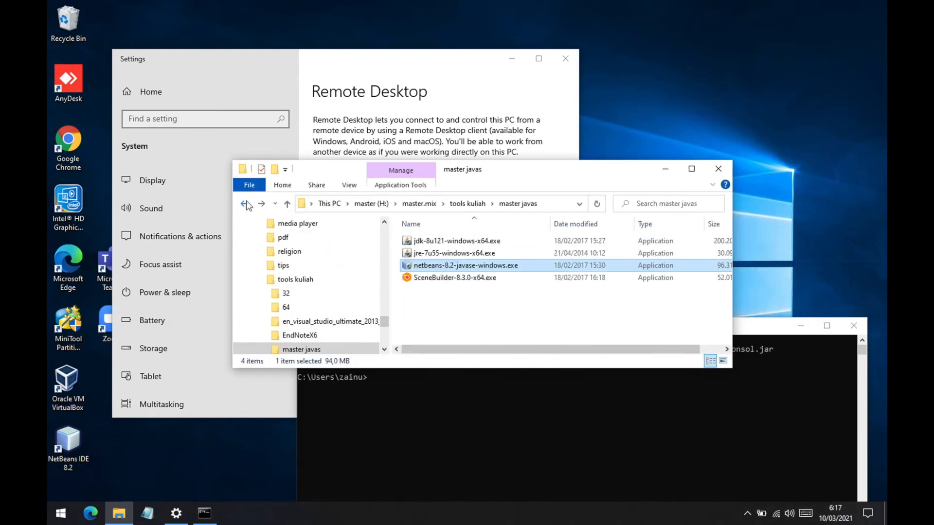
{"action": "left_click", "coordinate": [475, 279]}
{"action": "right_click", "coordinate": [476, 279]}
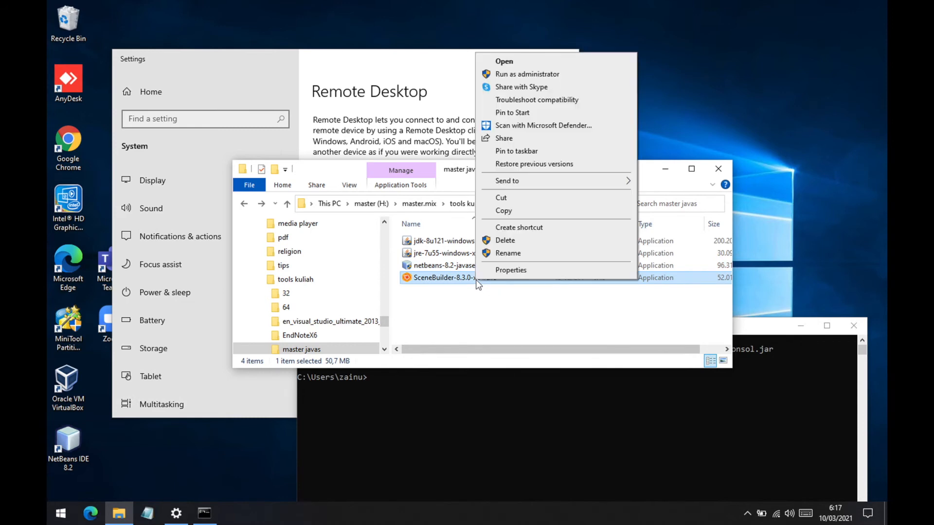
{"action": "left_click", "coordinate": [524, 63]}
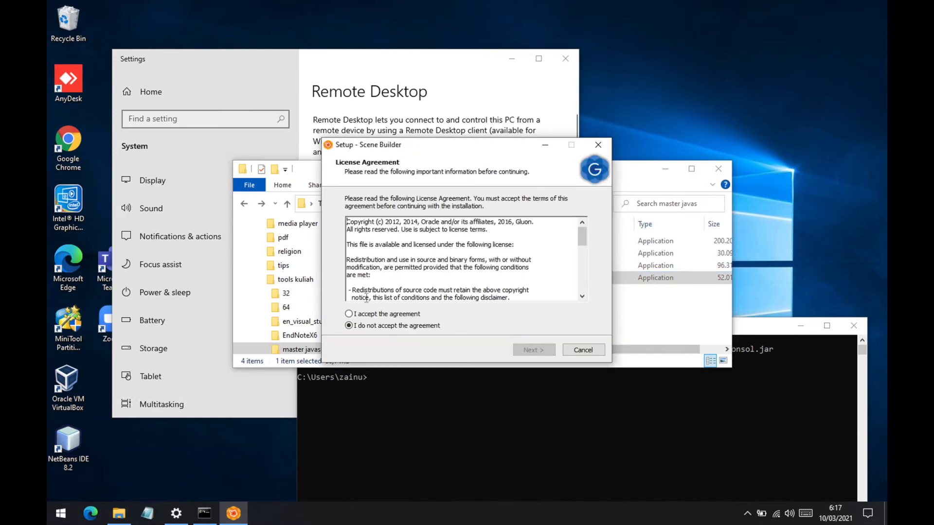
- Accept the Scene Builder license agreement and install it into the default destination folder
{"action": "left_click", "coordinate": [349, 314]}
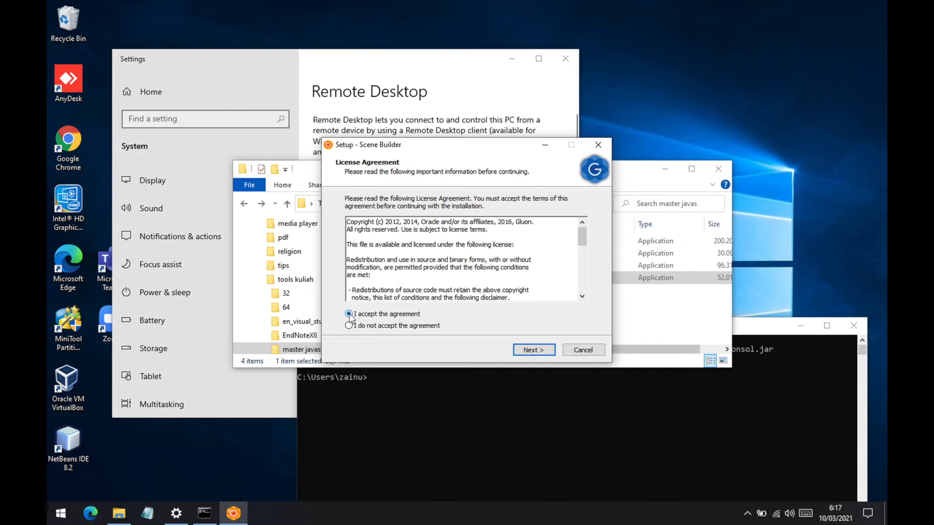
{"action": "left_click", "coordinate": [526, 349]}
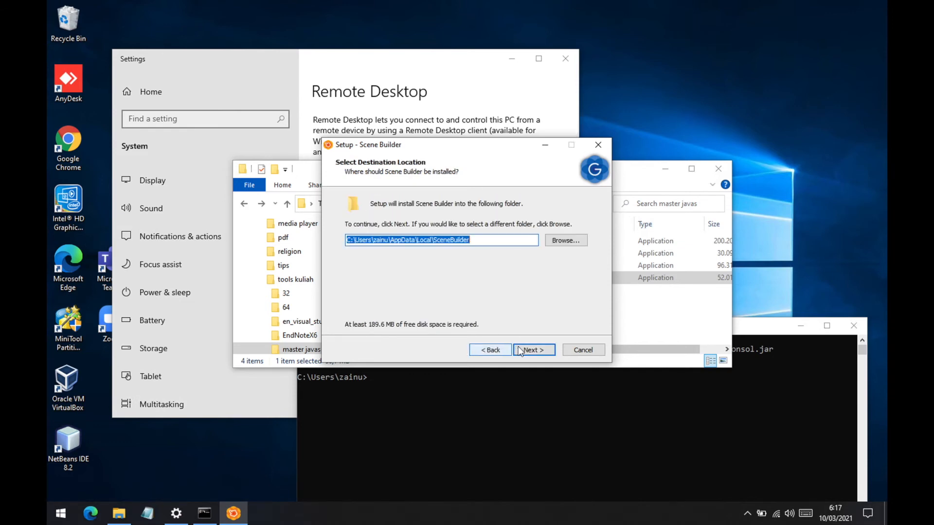
{"action": "left_click", "coordinate": [521, 350]}
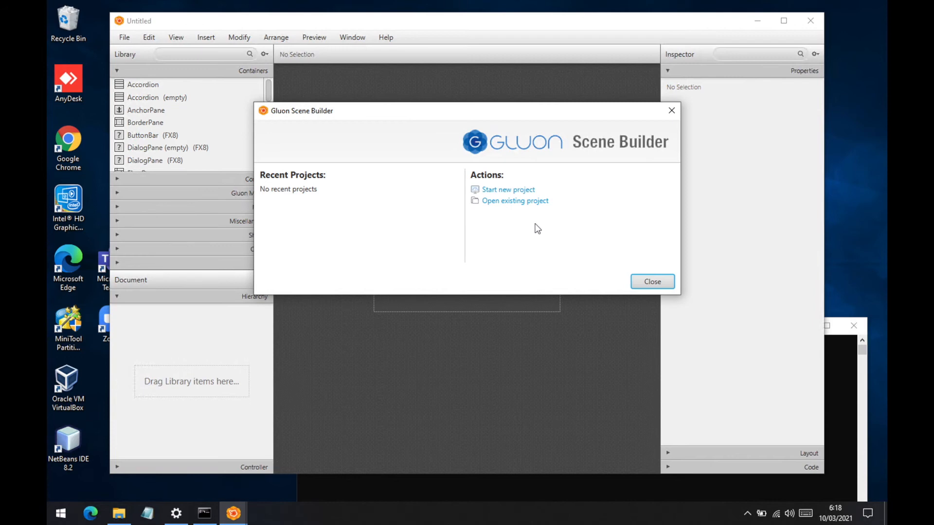
- Start a new Scene Builder project, ignore the version update, turn off Keep me up-to-date and dismiss the Gluon registration
{"action": "left_click", "coordinate": [528, 190]}
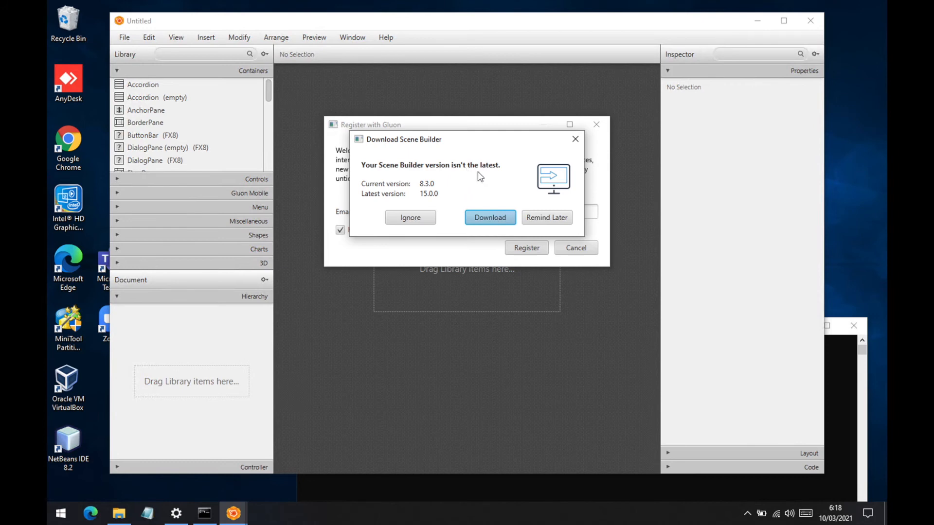
{"action": "left_click", "coordinate": [416, 219]}
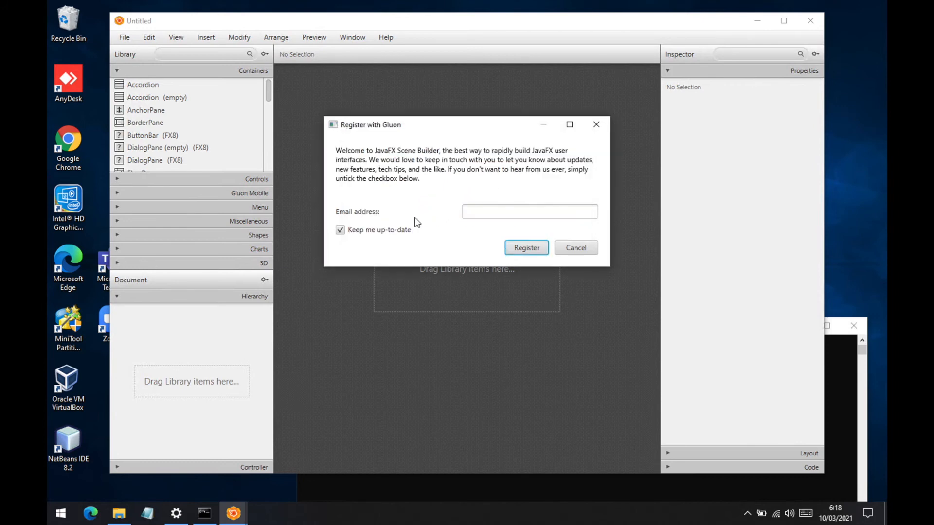
{"action": "left_click", "coordinate": [342, 231]}
{"action": "left_click", "coordinate": [598, 122]}
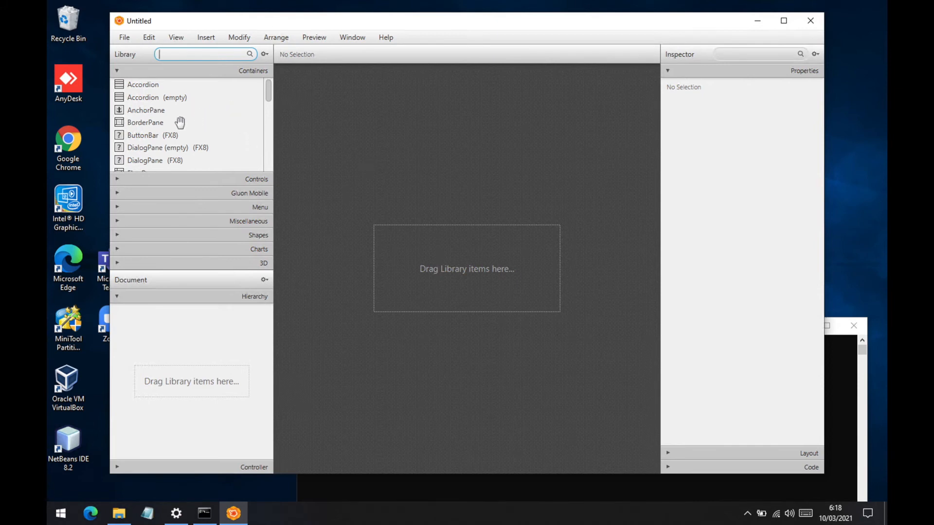
- Build a trial layout with a TextArea, two CheckBoxes and a Button in an AnchorPane, and shrink the AnchorPane around them
{"action": "scroll", "coordinate": [209, 125], "scroll_direction": "down", "scroll_amount": 1}
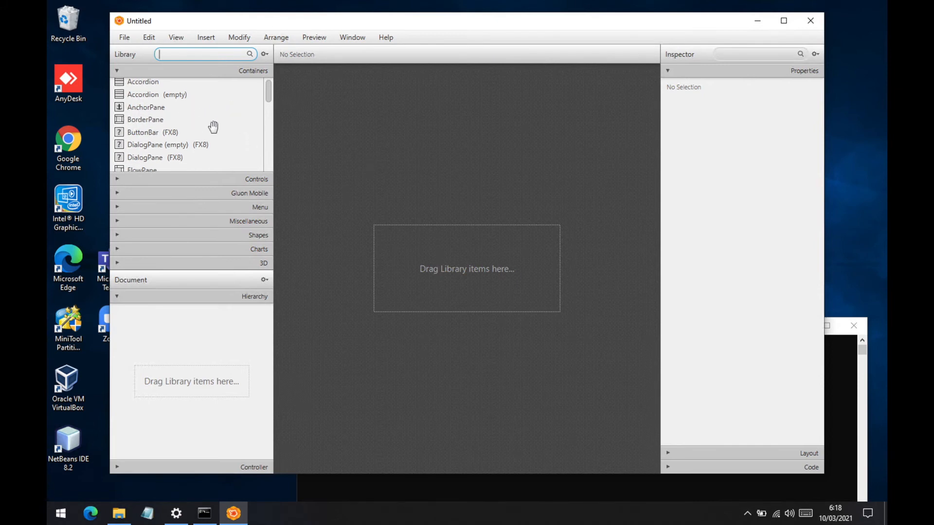
{"action": "scroll", "coordinate": [214, 128], "scroll_direction": "down", "scroll_amount": 3}
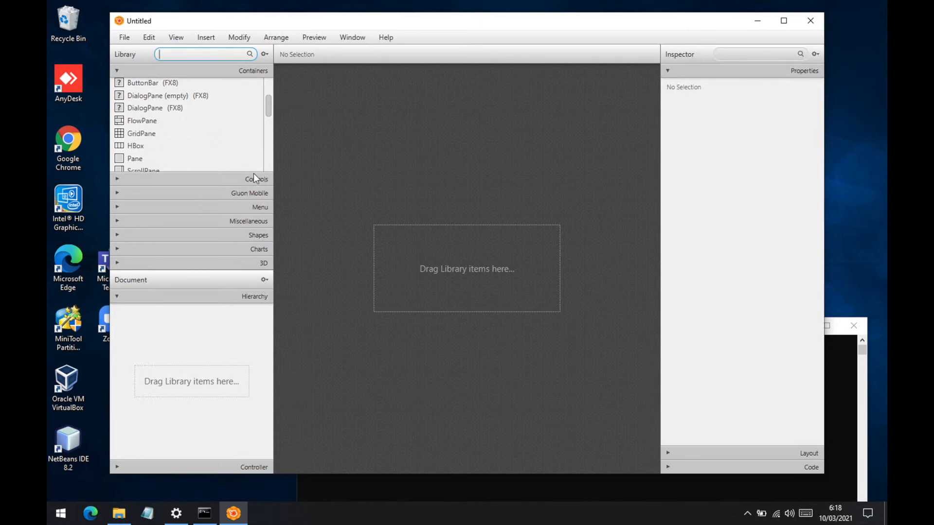
{"action": "left_click_drag", "start_coordinate": [268, 105], "coordinate": [267, 78]}
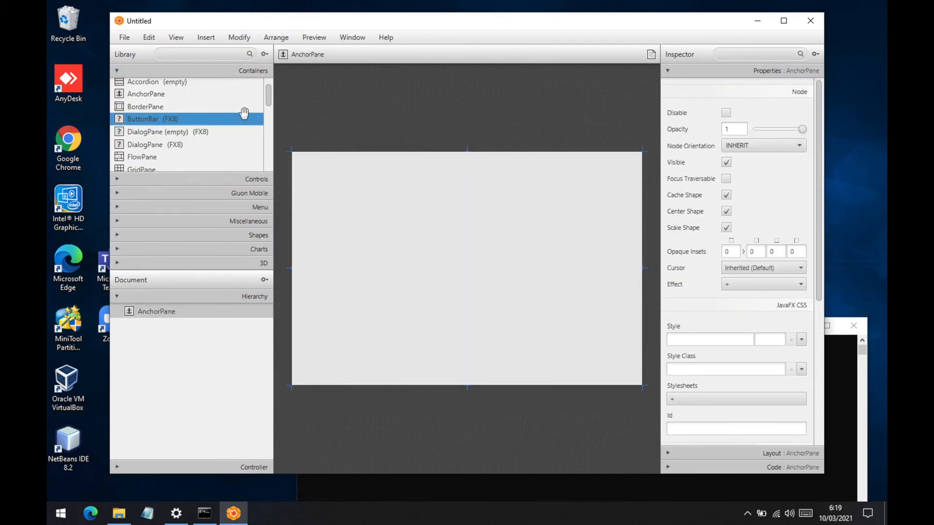
{"action": "left_click", "coordinate": [256, 179]}
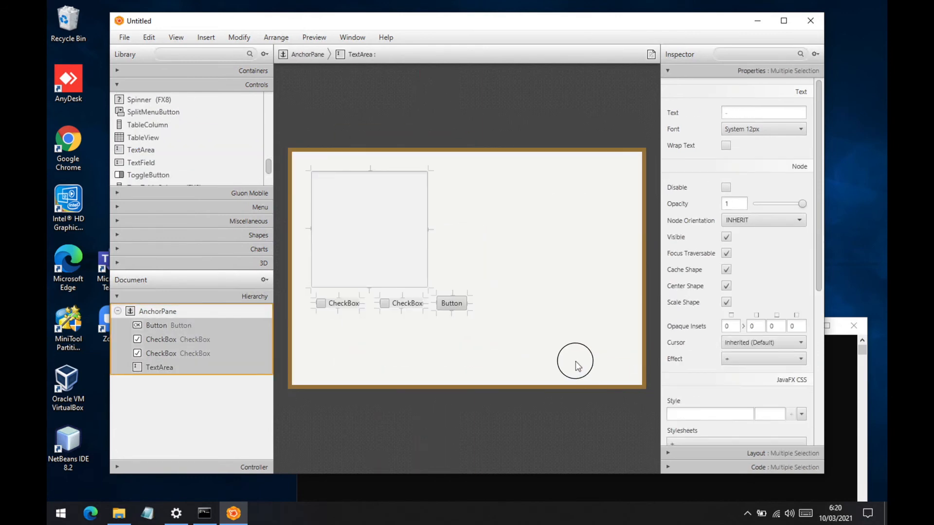
{"action": "left_click", "coordinate": [503, 325]}
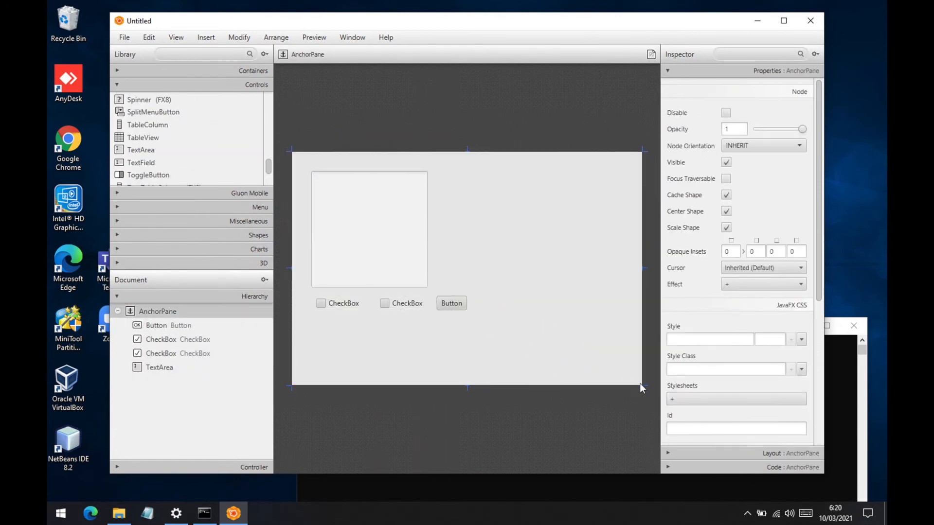
{"action": "left_click_drag", "start_coordinate": [641, 385], "coordinate": [489, 330]}
- Close Scene Builder without saving the Untitled layout
{"action": "left_click", "coordinate": [125, 38]}
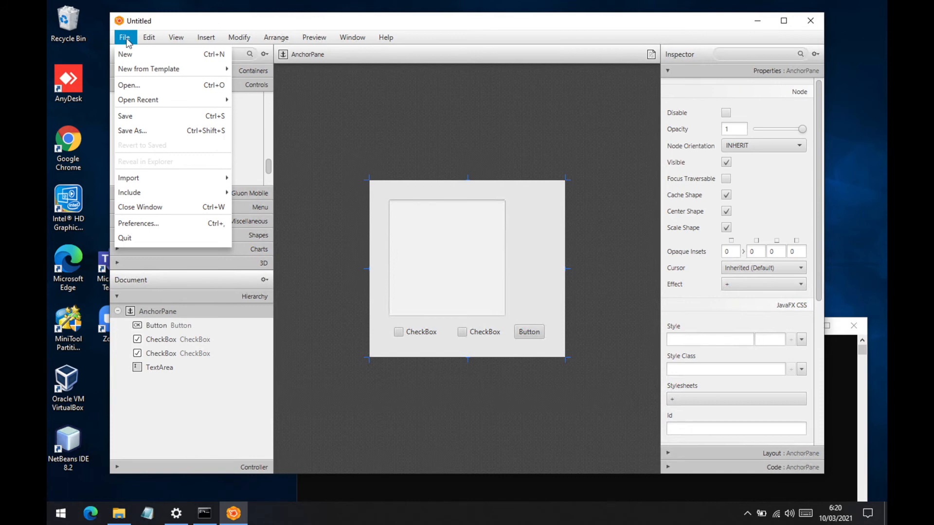
{"action": "left_click", "coordinate": [387, 26]}
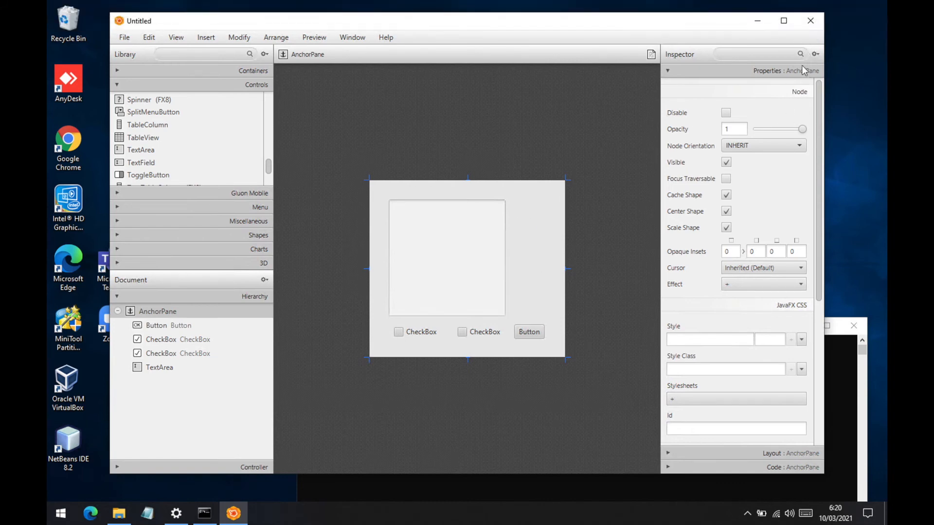
{"action": "left_click", "coordinate": [811, 26]}
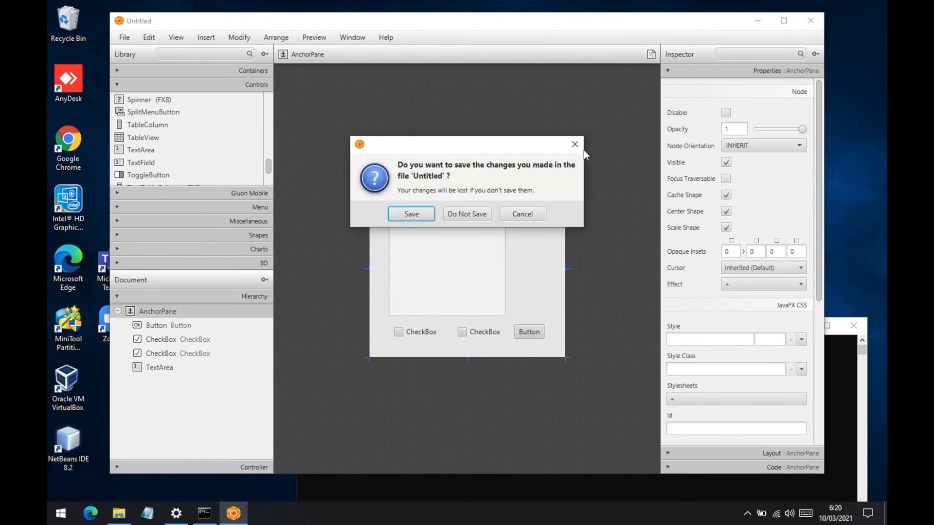
{"action": "left_click", "coordinate": [475, 214]}
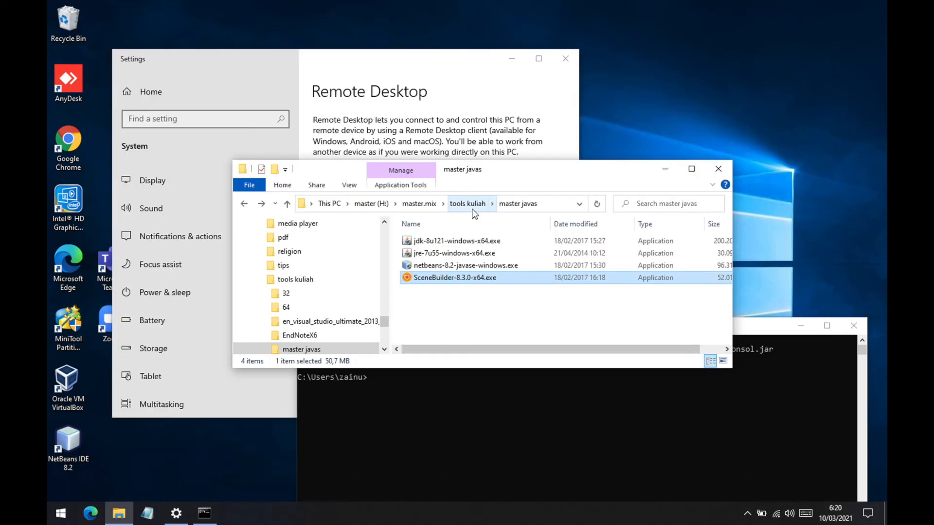
- Launch NetBeans IDE 8.2 again and decline to share anonymous usage statistics
{"action": "left_click", "coordinate": [62, 513]}
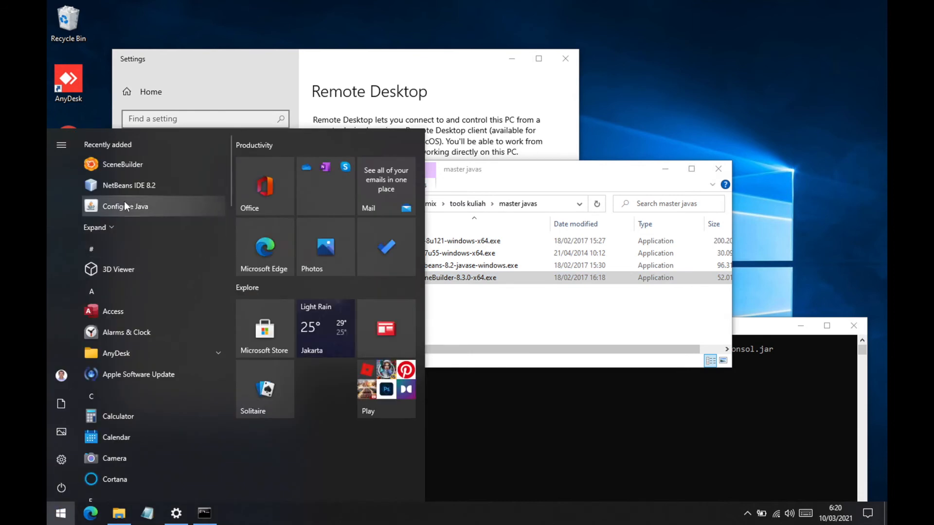
{"action": "left_click", "coordinate": [128, 187]}
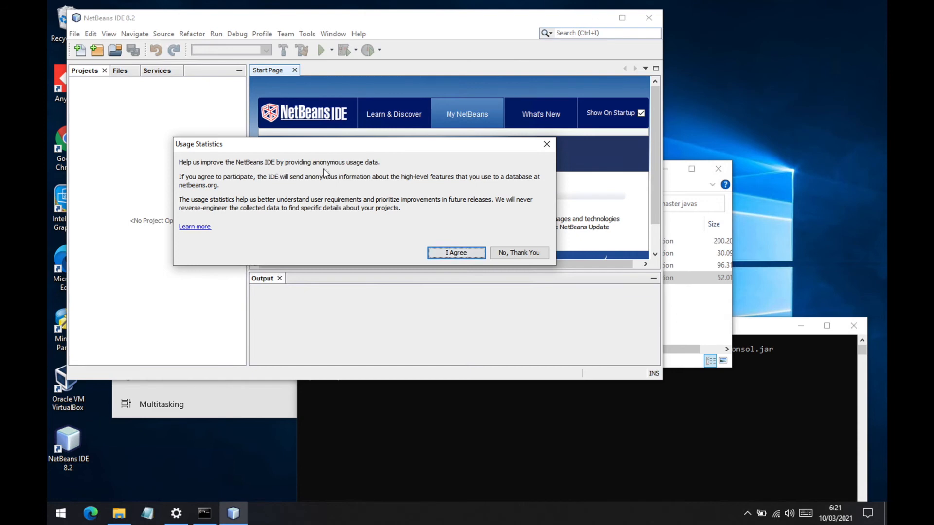
{"action": "left_click", "coordinate": [515, 250]}
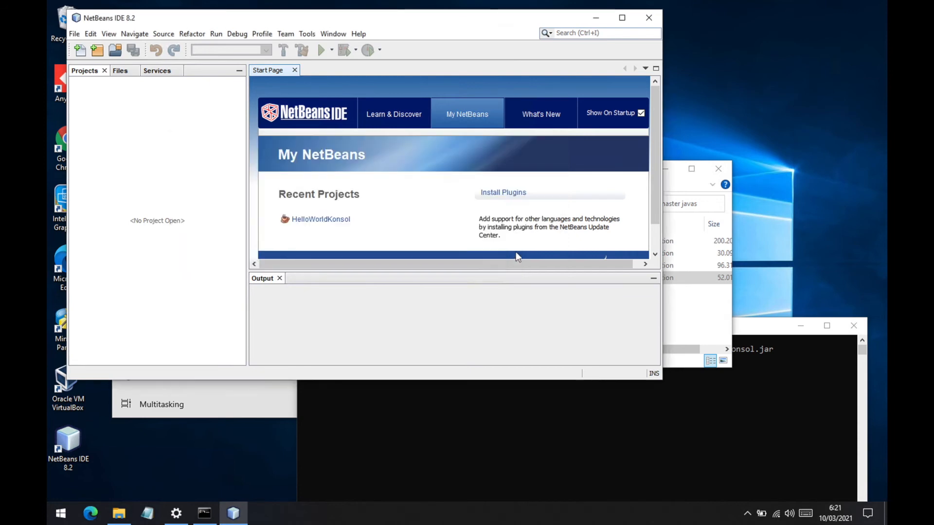
- Start a new NetBeans project of the JavaFX FXML Application type and continue to its name and location settings
{"action": "left_click", "coordinate": [74, 34]}
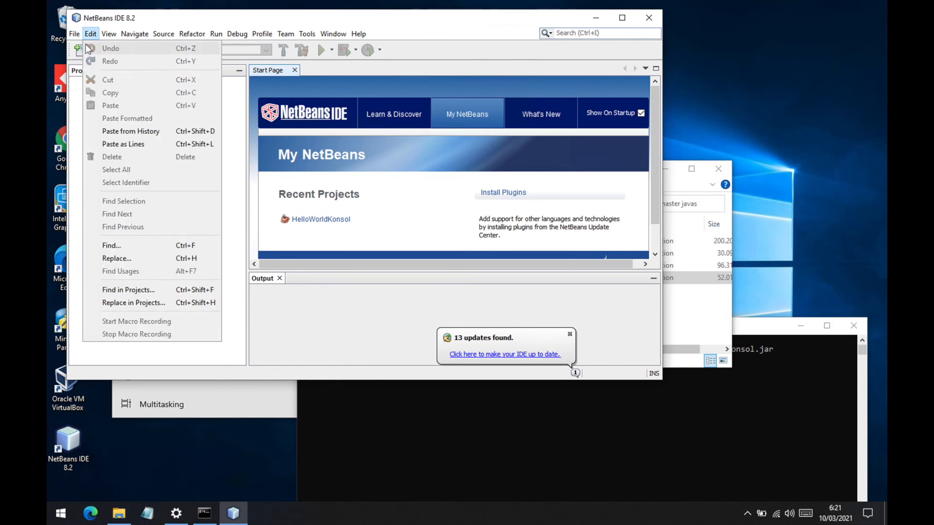
{"action": "left_click", "coordinate": [74, 48]}
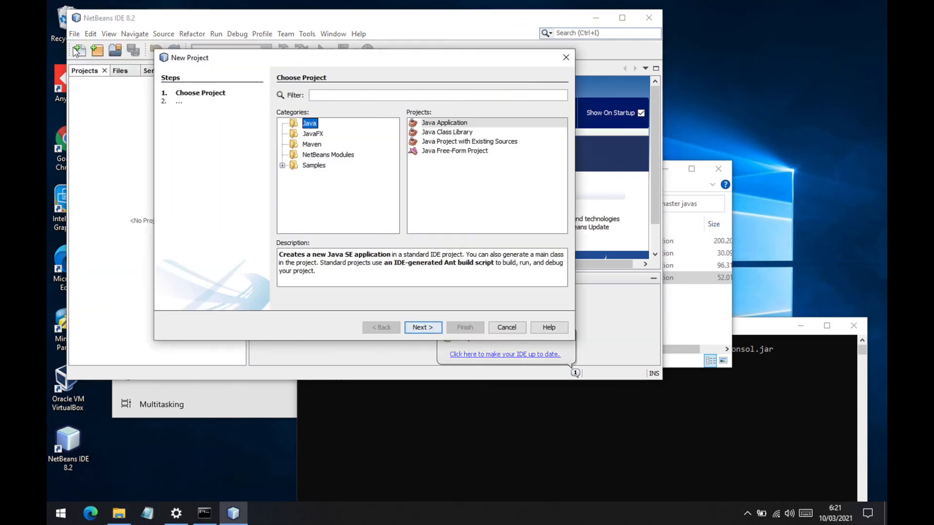
{"action": "left_click", "coordinate": [315, 134]}
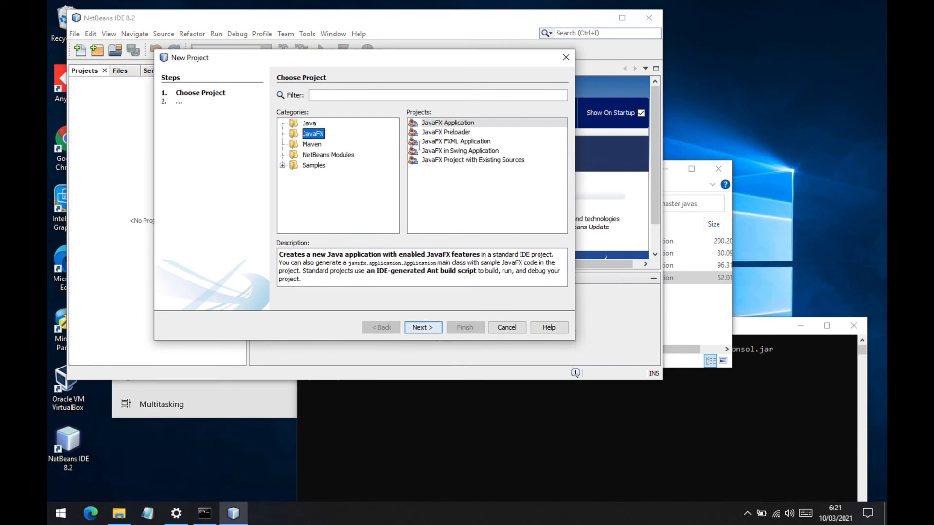
{"action": "left_click", "coordinate": [429, 141]}
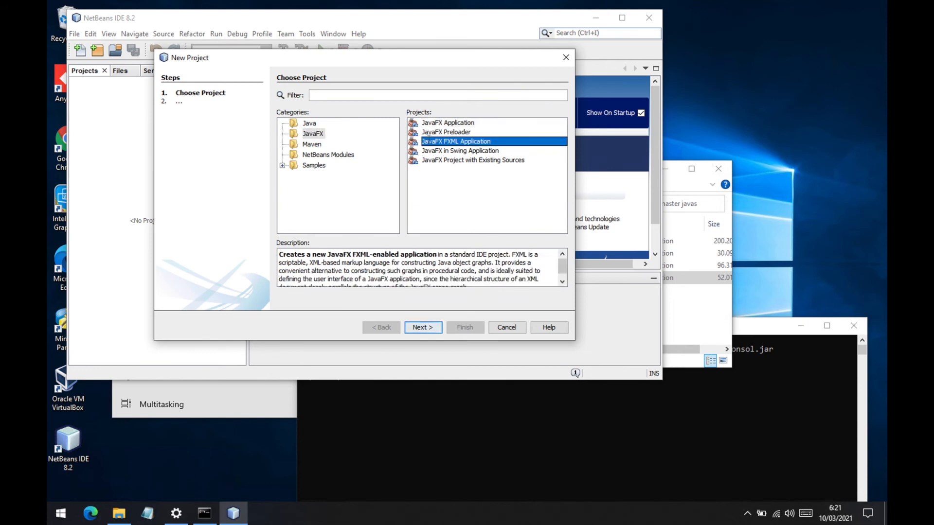
{"action": "left_click", "coordinate": [424, 328]}
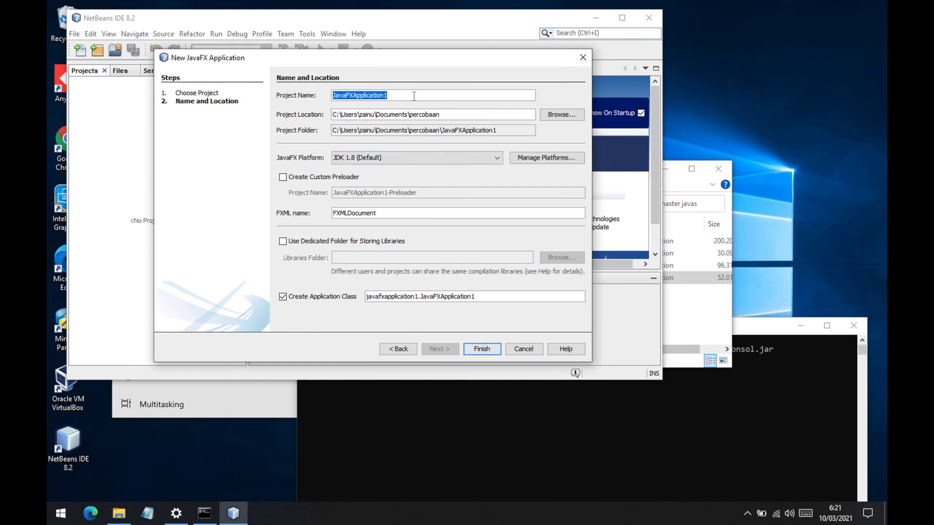
- Name the new JavaFX project HelloWorldFXML
{"action": "type", "text": "Hel"}
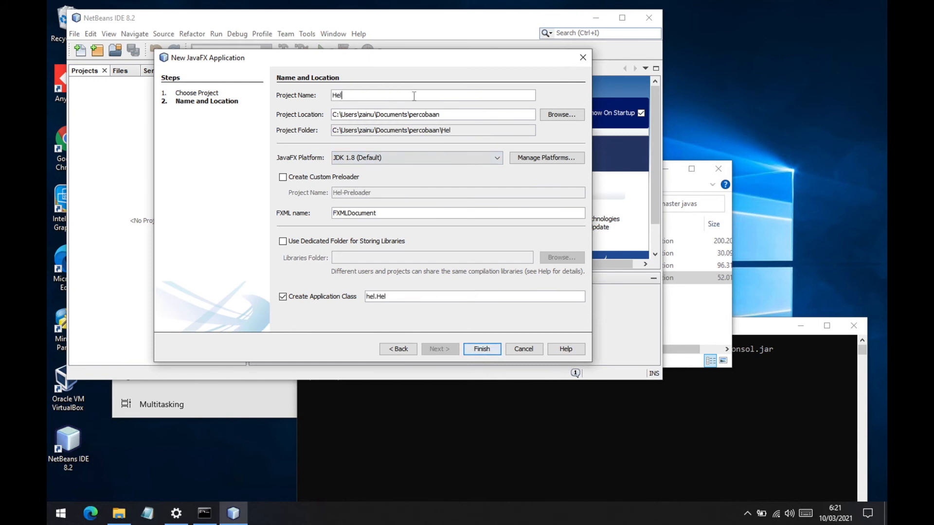
{"action": "type", "text": "loWorld"}
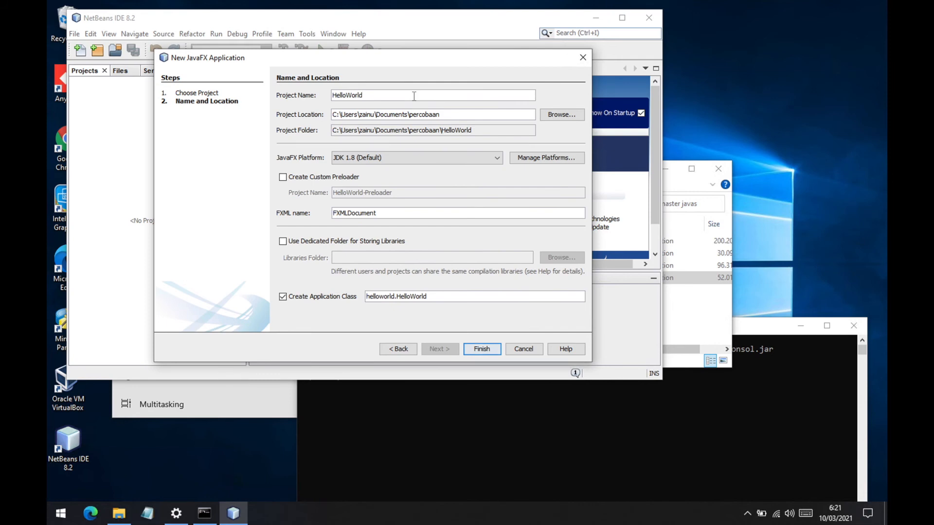
{"action": "type", "text": "FXML"}
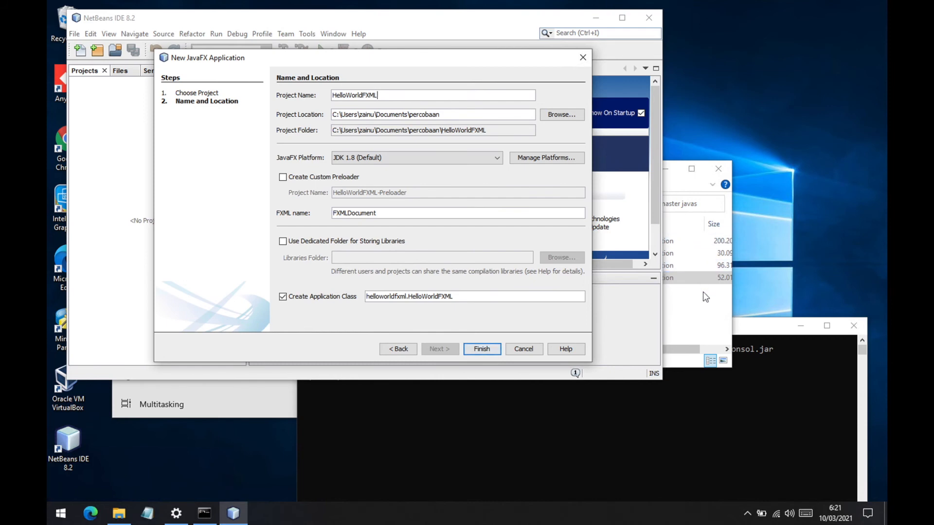
- Switch to File Explorer, open the percobaan folder in Documents and move its window clear of the New JavaFX Application wizard
{"action": "left_click", "coordinate": [686, 358]}
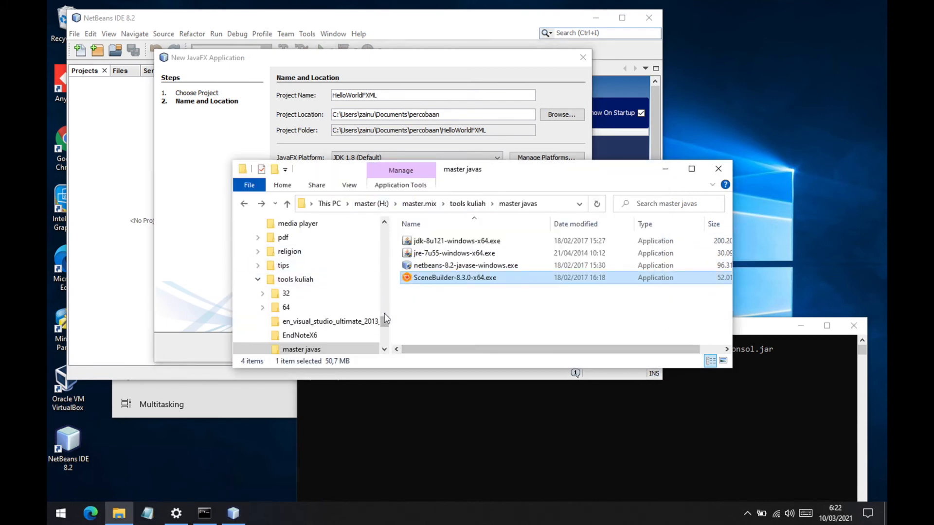
{"action": "left_click_drag", "start_coordinate": [385, 319], "coordinate": [385, 253]}
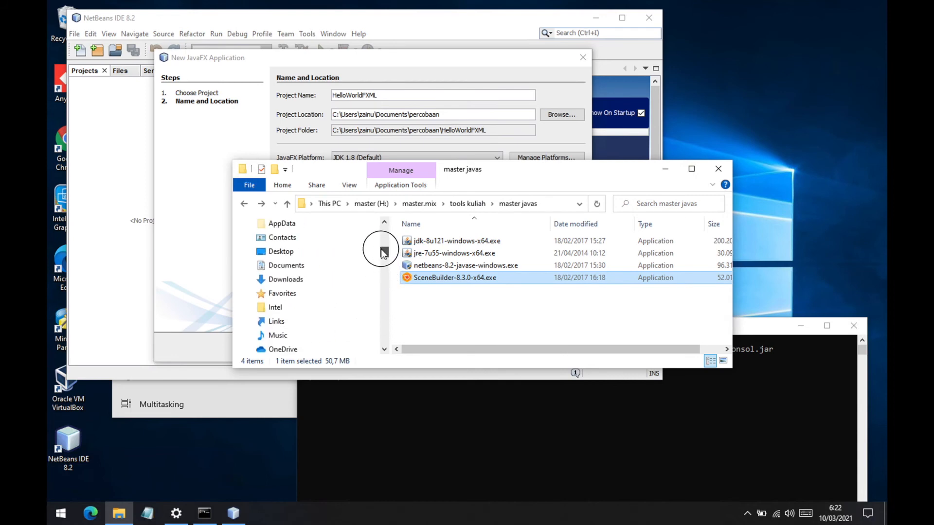
{"action": "left_click", "coordinate": [297, 267]}
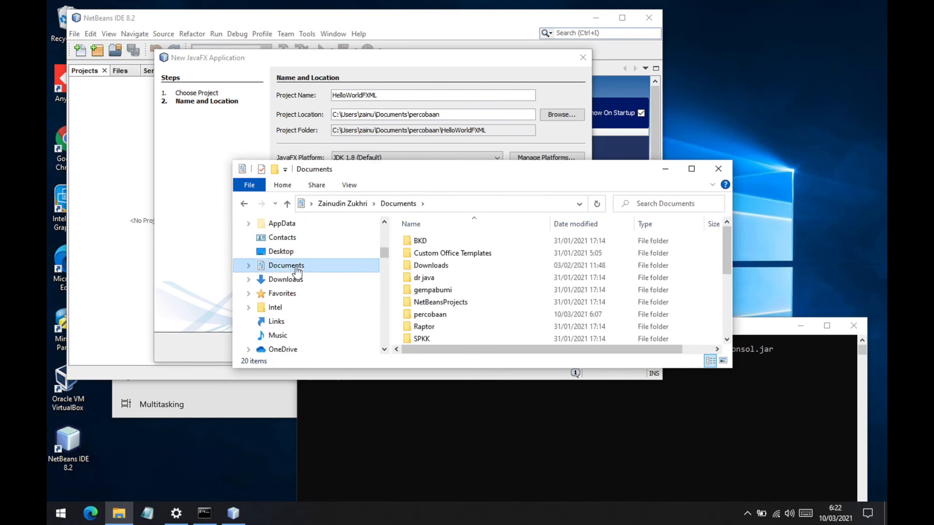
{"action": "double_click", "coordinate": [438, 316]}
{"action": "left_click_drag", "start_coordinate": [471, 173], "coordinate": [548, 327]}
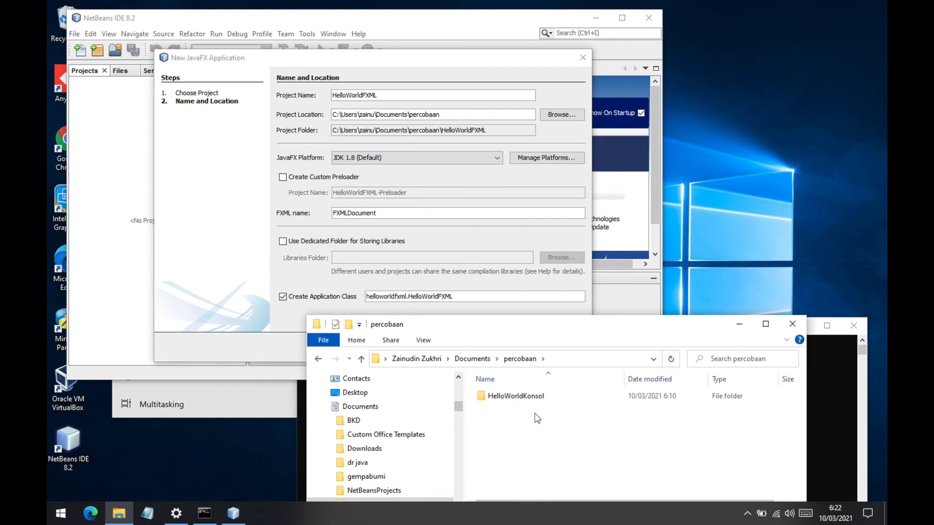
- Return to NetBeans, finish creating the HelloWorldFXML project and expand its source packages to show the helloworldfxml package files
{"action": "left_click", "coordinate": [391, 68]}
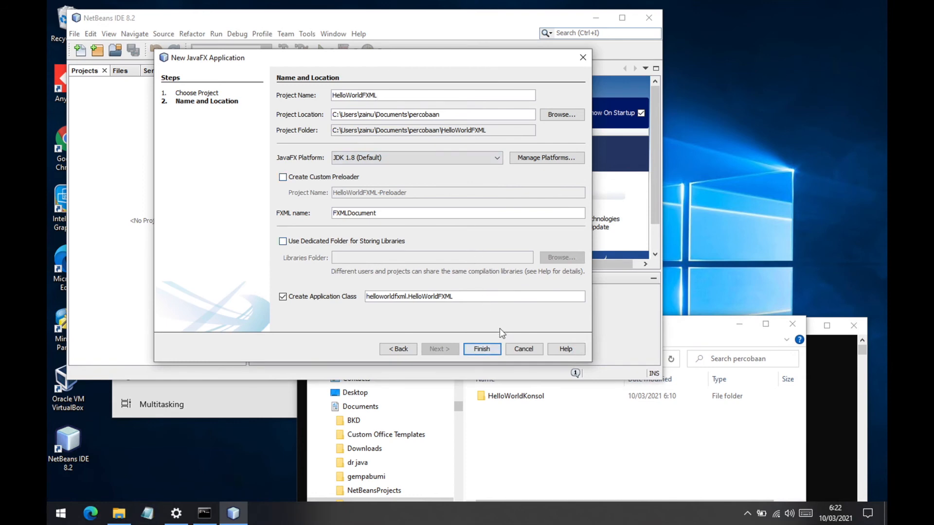
{"action": "left_click", "coordinate": [478, 349]}
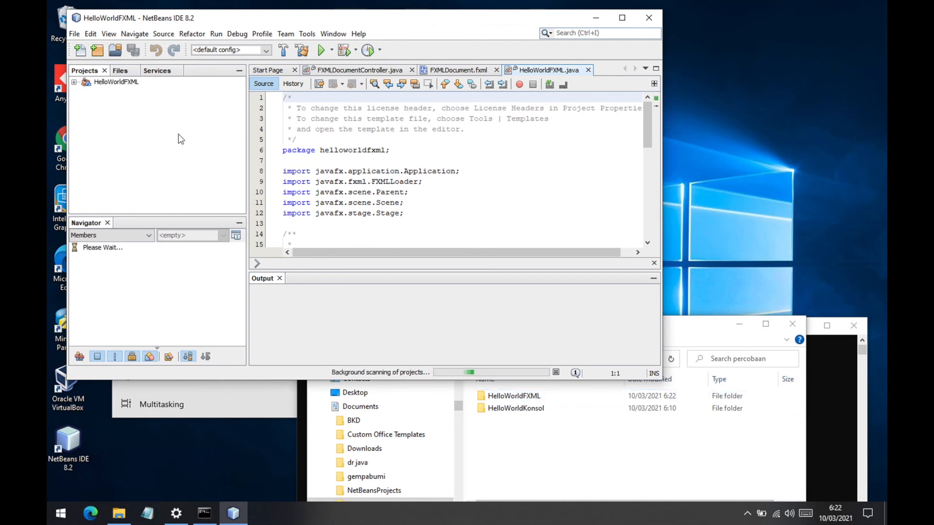
{"action": "left_click", "coordinate": [74, 82]}
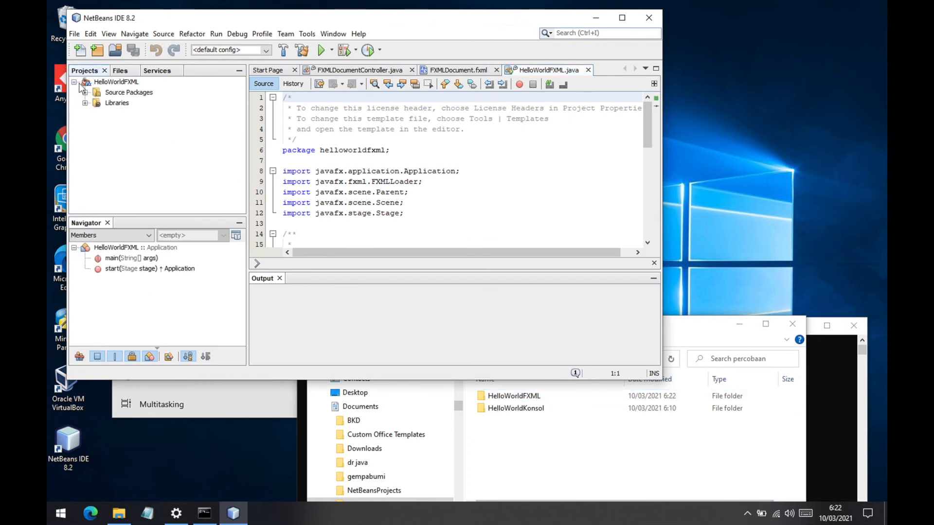
{"action": "left_click", "coordinate": [85, 93]}
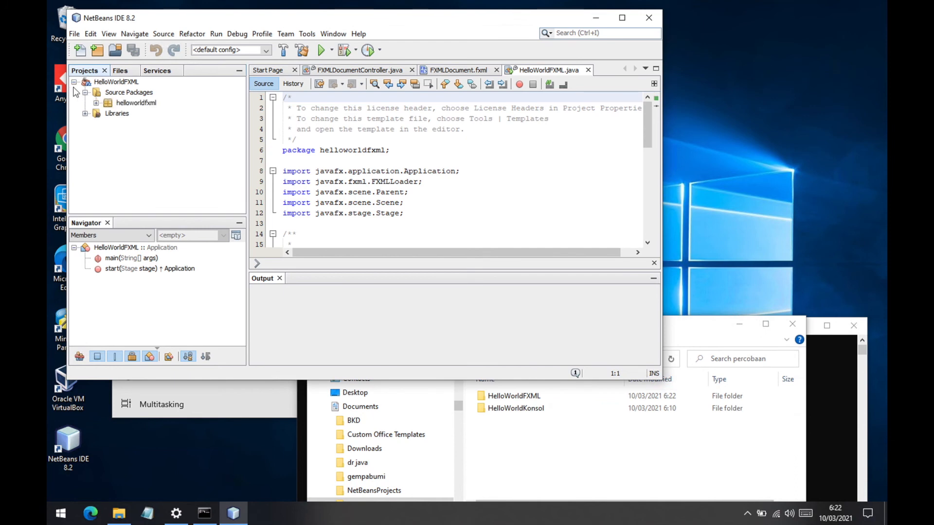
{"action": "left_click", "coordinate": [95, 103]}
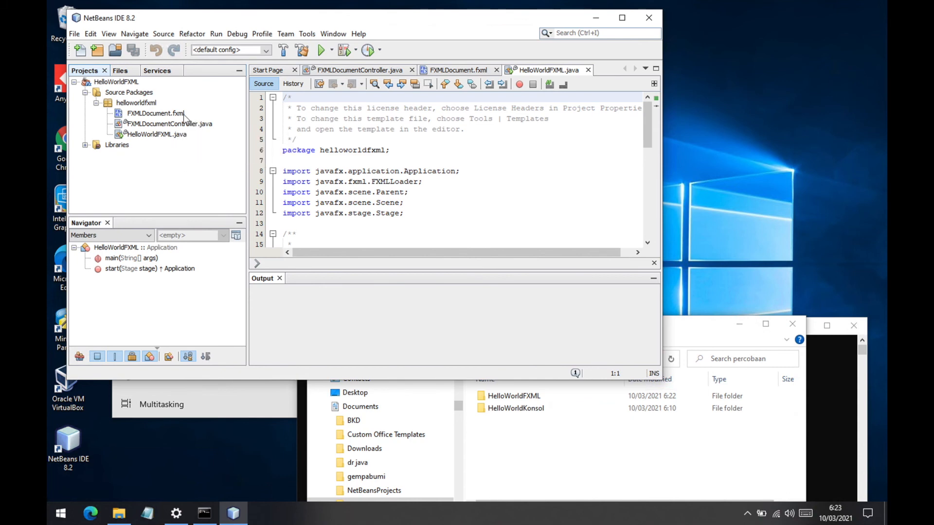
- Open FXMLDocument.fxml as editable source code, and also open it visually in Scene Builder
{"action": "right_click", "coordinate": [155, 116]}
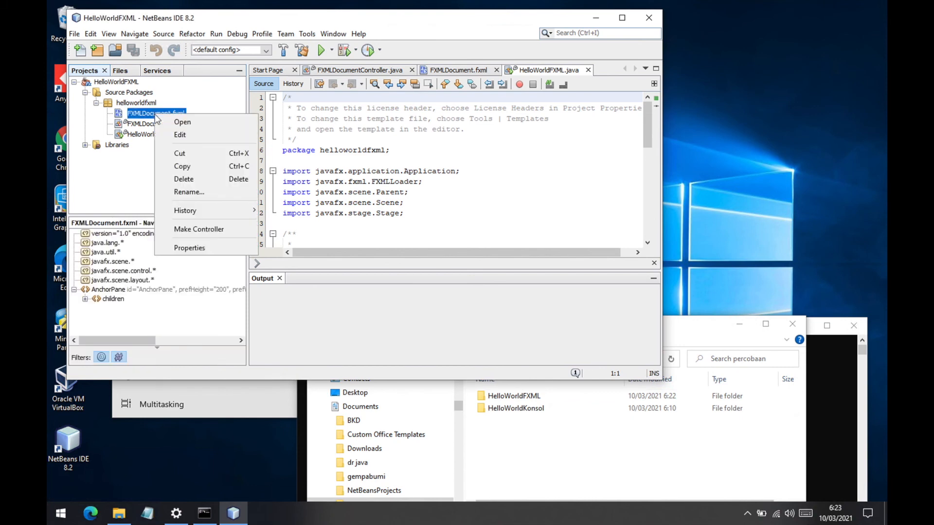
{"action": "left_click", "coordinate": [179, 135]}
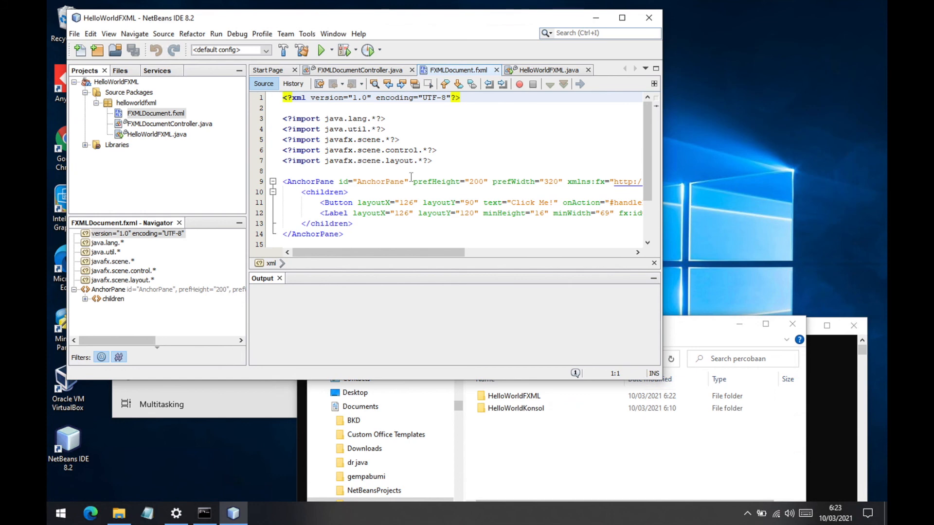
{"action": "right_click", "coordinate": [168, 116]}
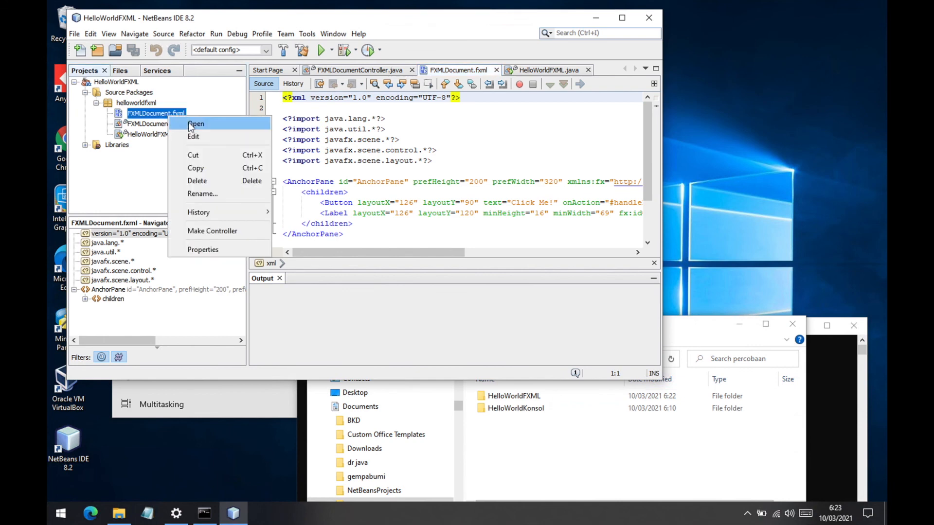
{"action": "left_click", "coordinate": [191, 126]}
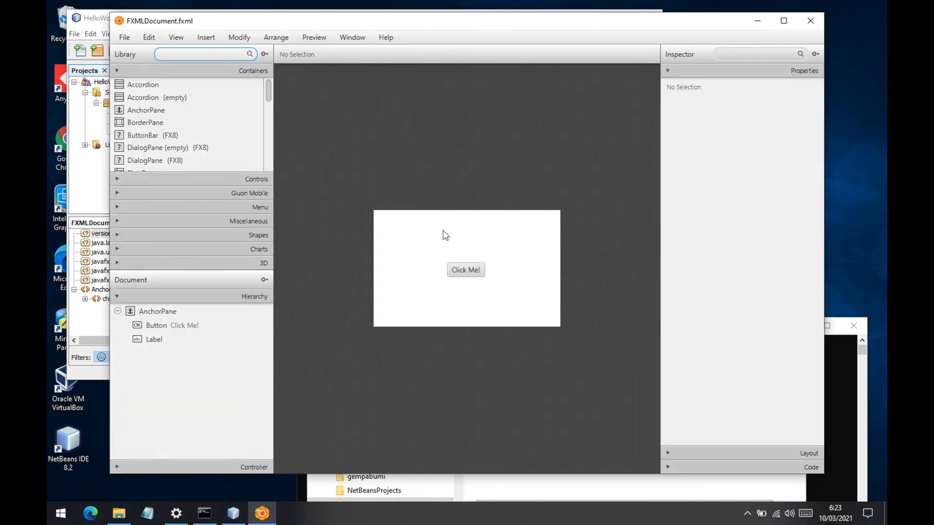
- Select the Click Me! button in the layout and examine its code settings and properties
{"action": "left_click", "coordinate": [475, 276]}
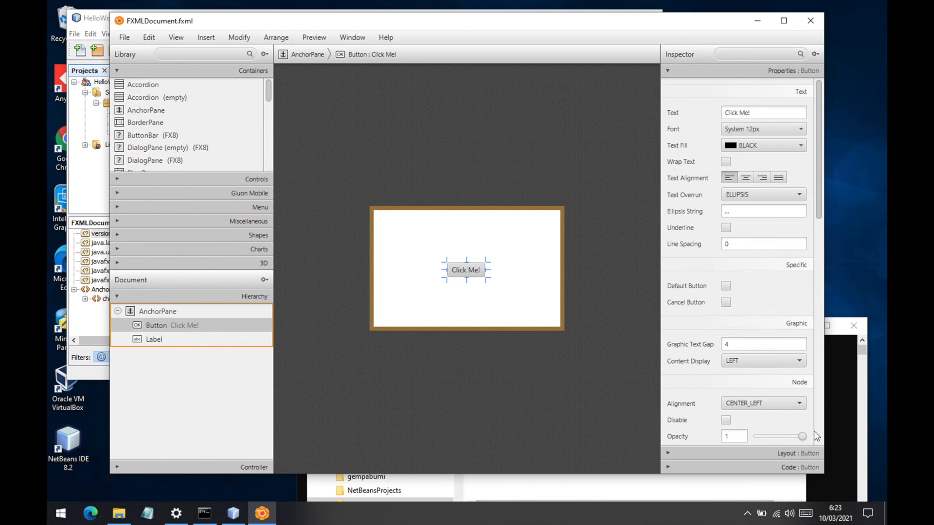
{"action": "left_click", "coordinate": [788, 468]}
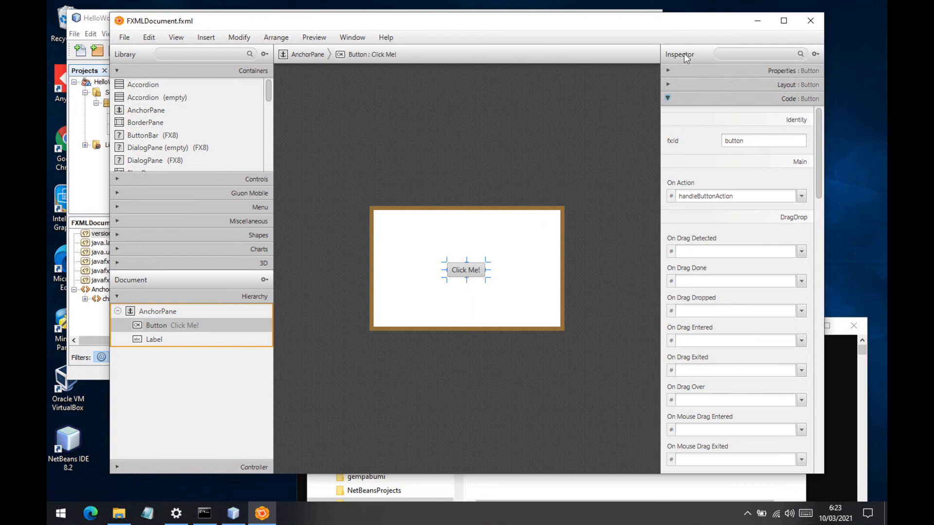
{"action": "left_click", "coordinate": [668, 71]}
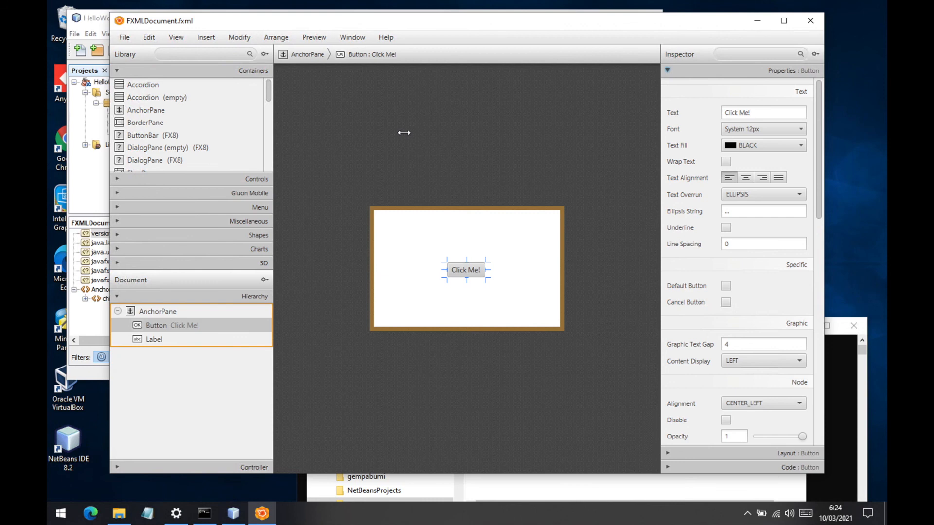
- Switch to File Explorer and browse to the HelloWorldFXML project folder inside Documents\percobaan to view its contents
{"action": "left_click", "coordinate": [103, 18]}
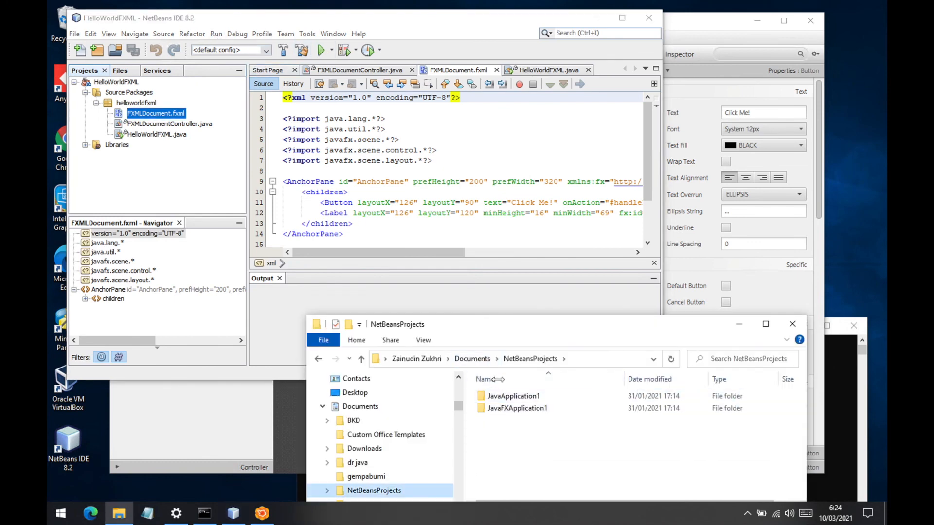
{"action": "left_click", "coordinate": [472, 359]}
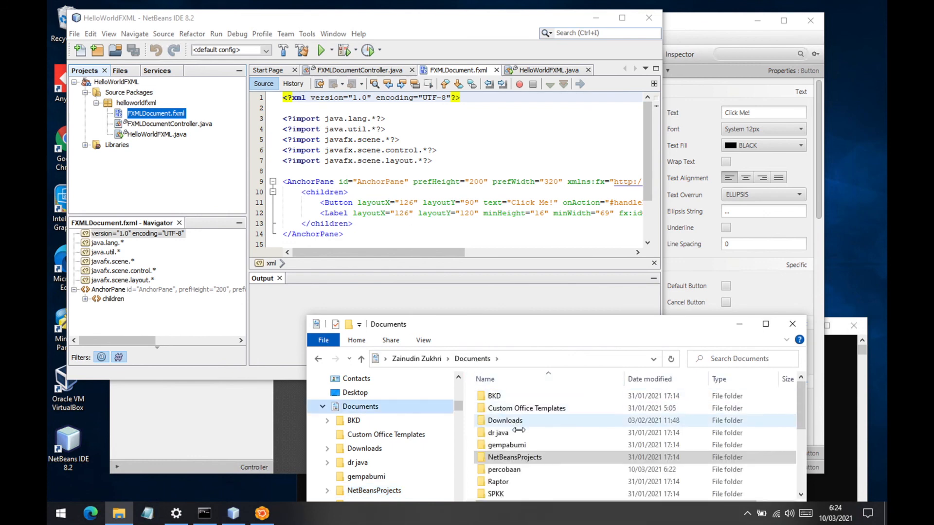
{"action": "double_click", "coordinate": [508, 470]}
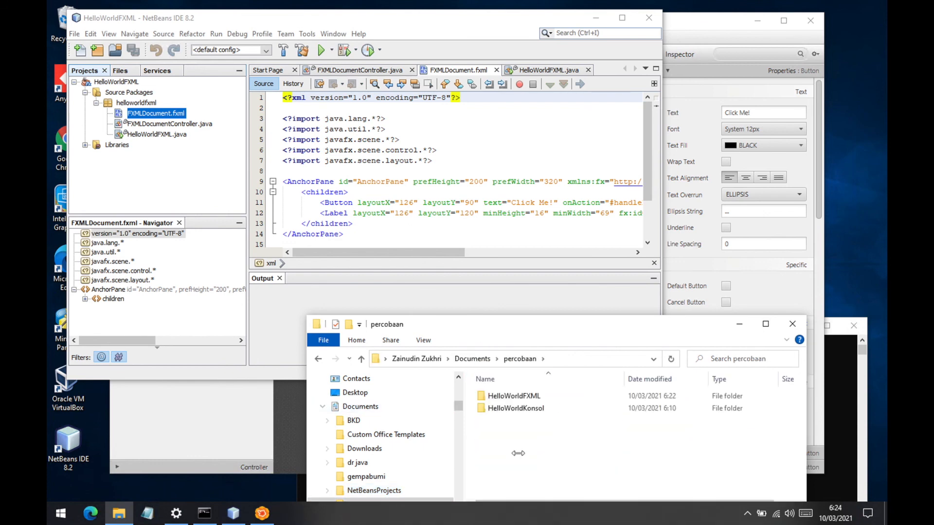
{"action": "double_click", "coordinate": [512, 396]}
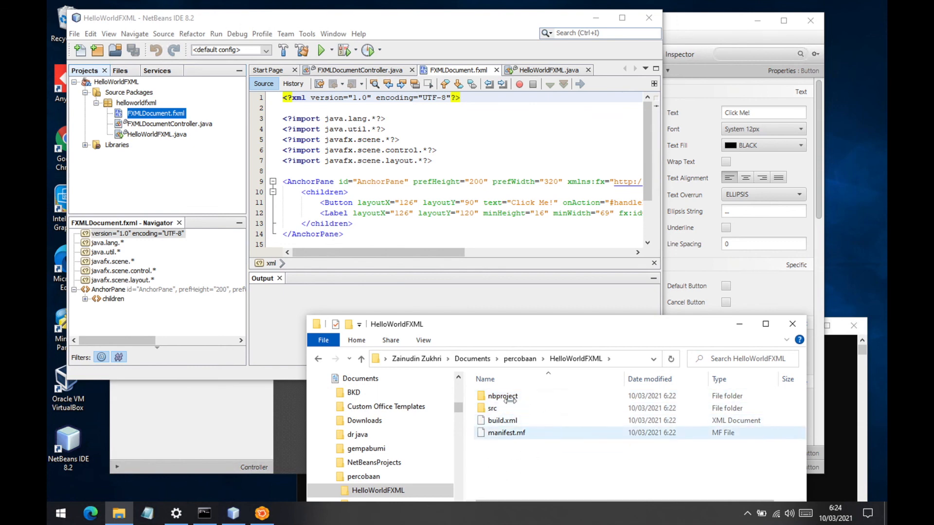
- Return to NetBeans, run the HelloWorldFXML project and test the Click Me! button in the launched application
{"action": "left_click", "coordinate": [370, 16]}
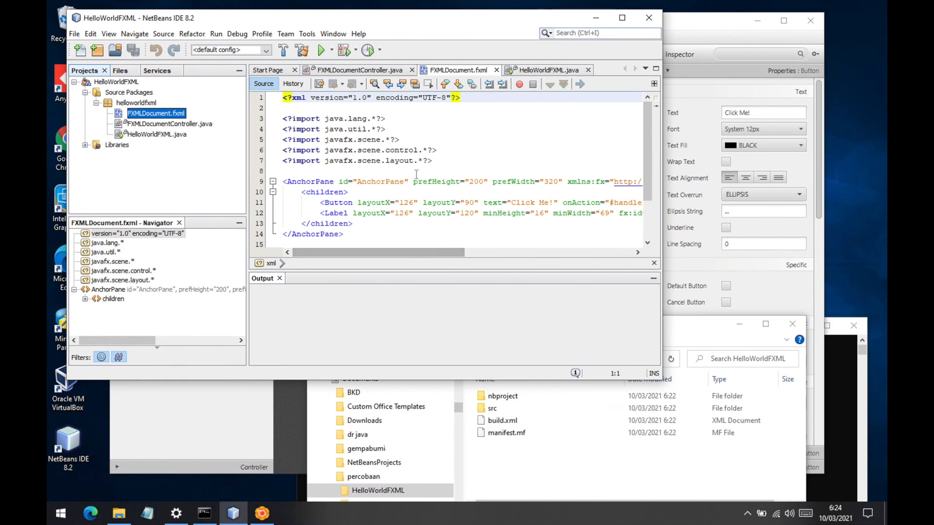
{"action": "left_click", "coordinate": [321, 50]}
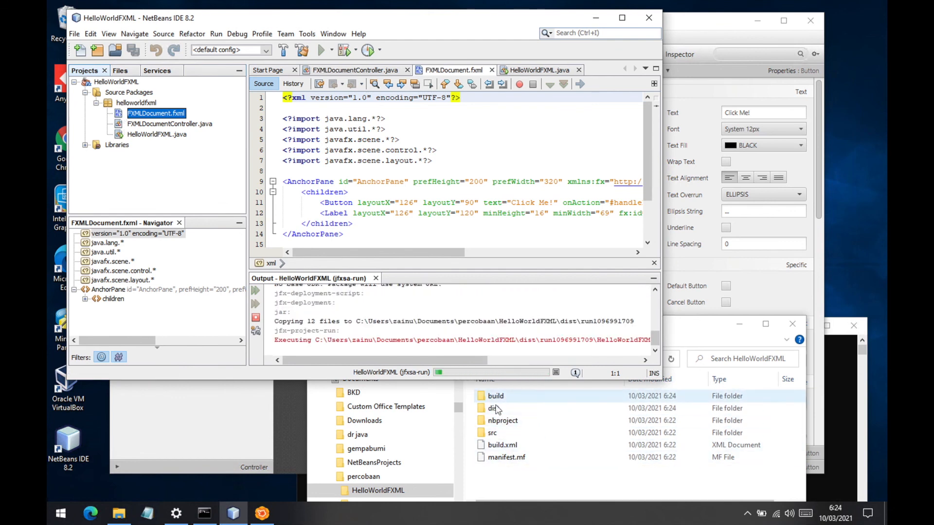
{"action": "left_click_drag", "start_coordinate": [447, 136], "coordinate": [431, 195]}
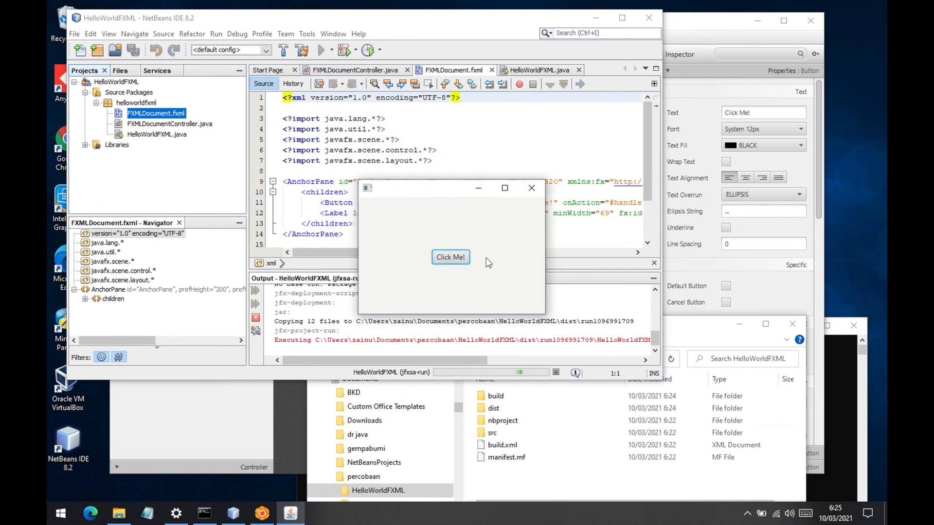
{"action": "left_click", "coordinate": [452, 258]}
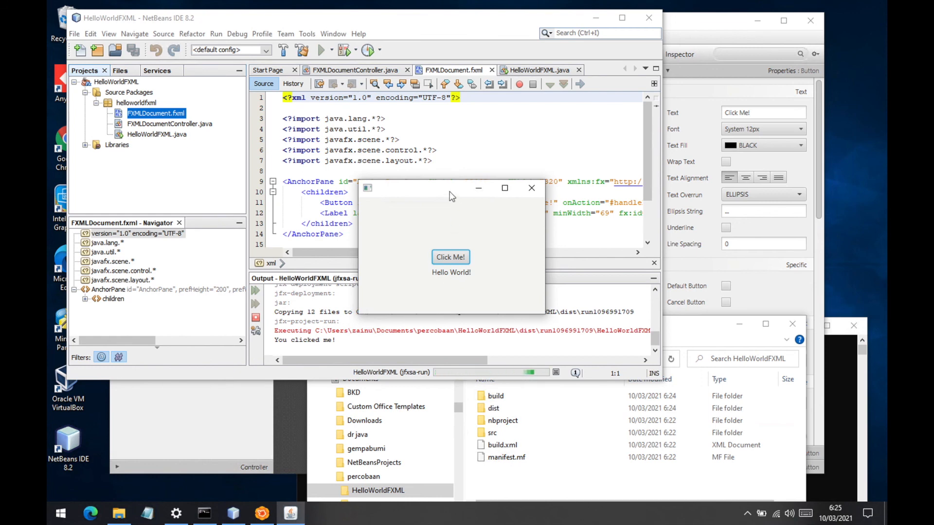
- Move the running application window aside, check the run output in NetBeans and bring the application window back to the front
{"action": "left_click_drag", "start_coordinate": [451, 197], "coordinate": [554, 168]}
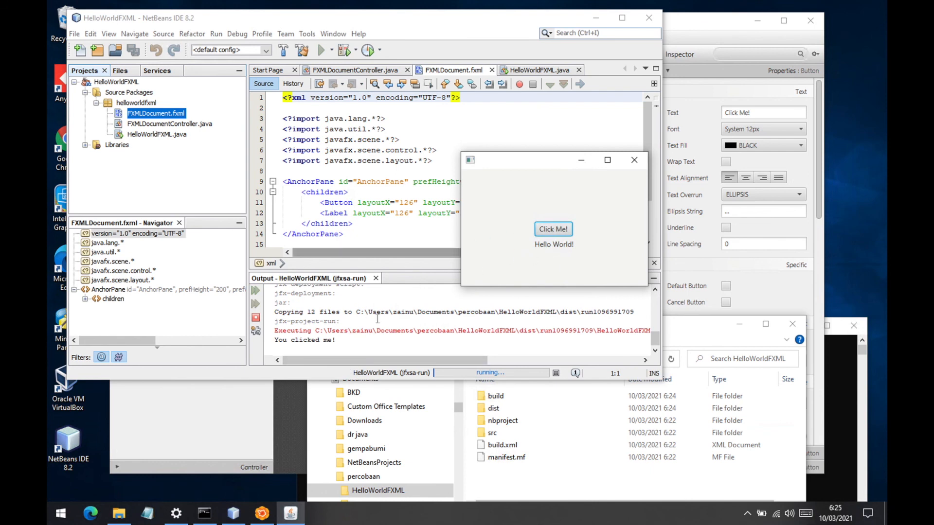
{"action": "left_click", "coordinate": [344, 342]}
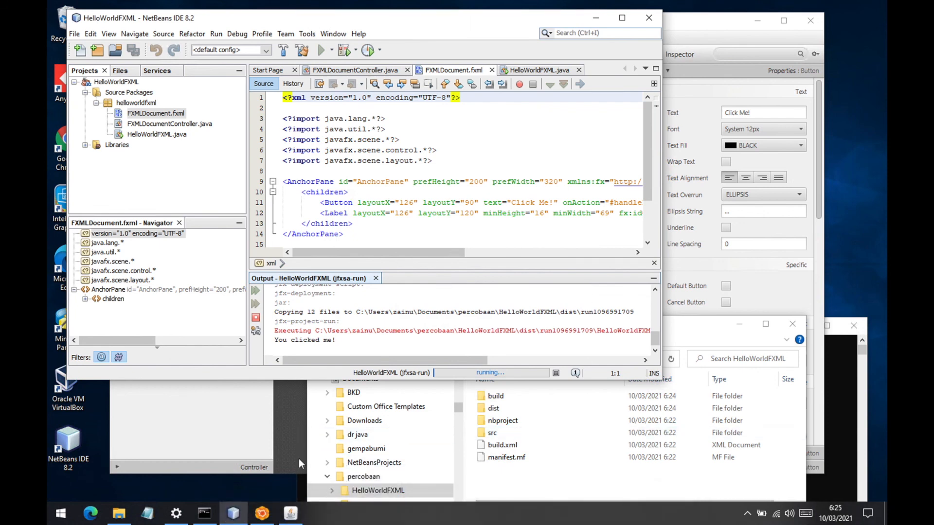
{"action": "left_click", "coordinate": [292, 512]}
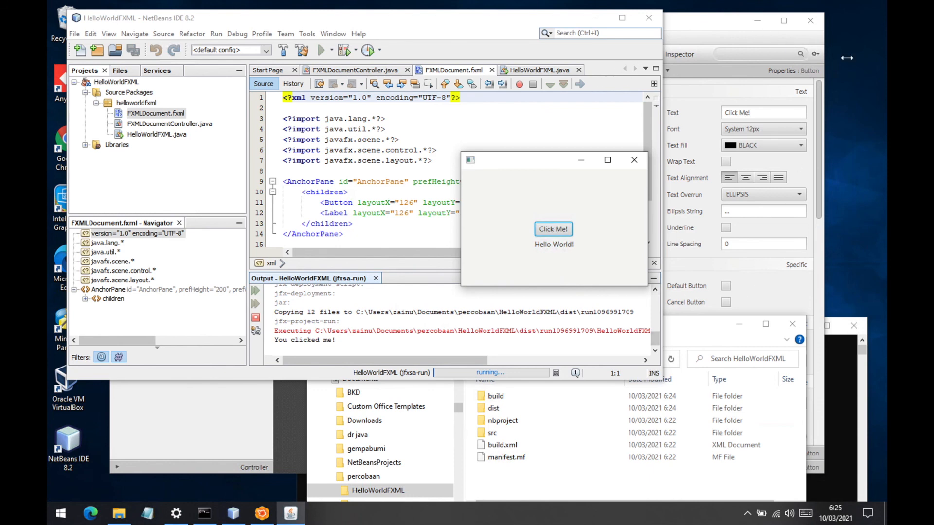
{"action": "mouse_move", "coordinate": [845, 1]}
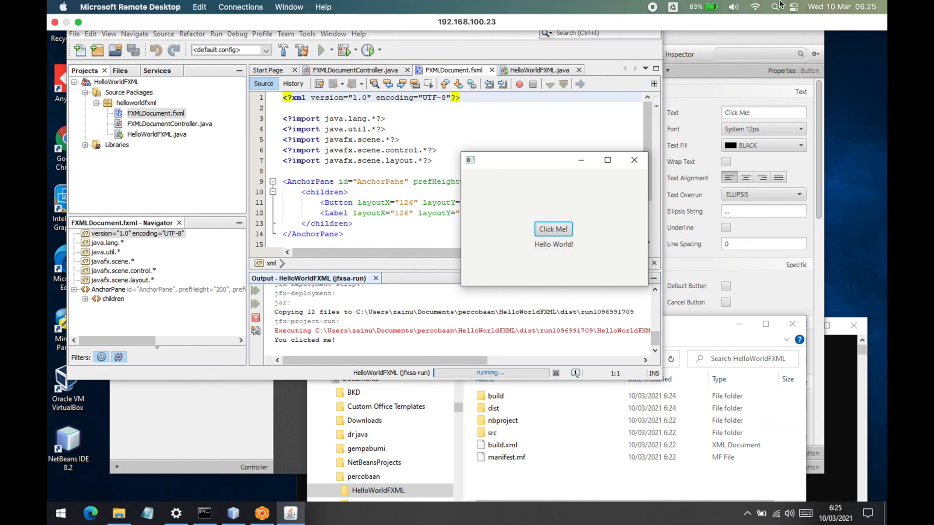
{"action": "left_click", "coordinate": [652, 9]}
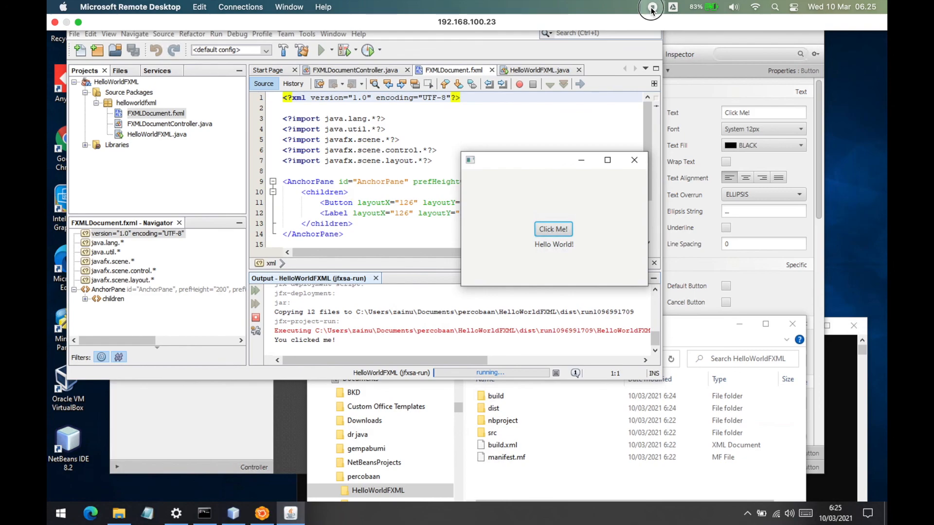